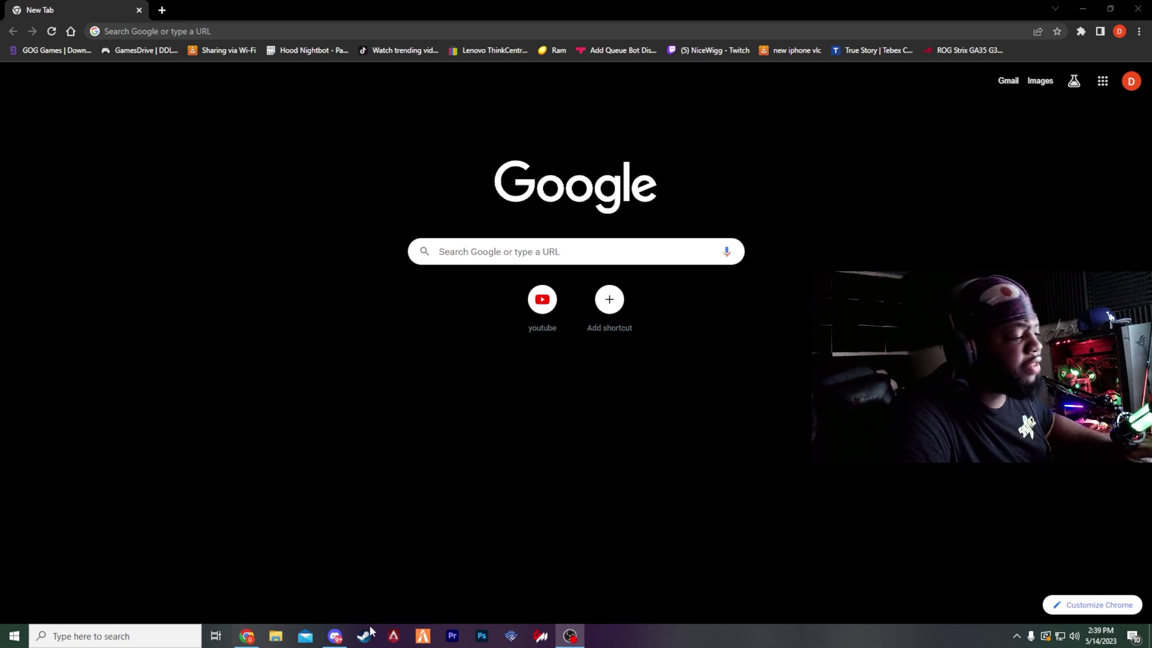
Step: Open Assetto Corsa's local files folder from the Steam library, and minimise the folder and Steam windows
{"action": "left_click", "coordinate": [359, 641]}
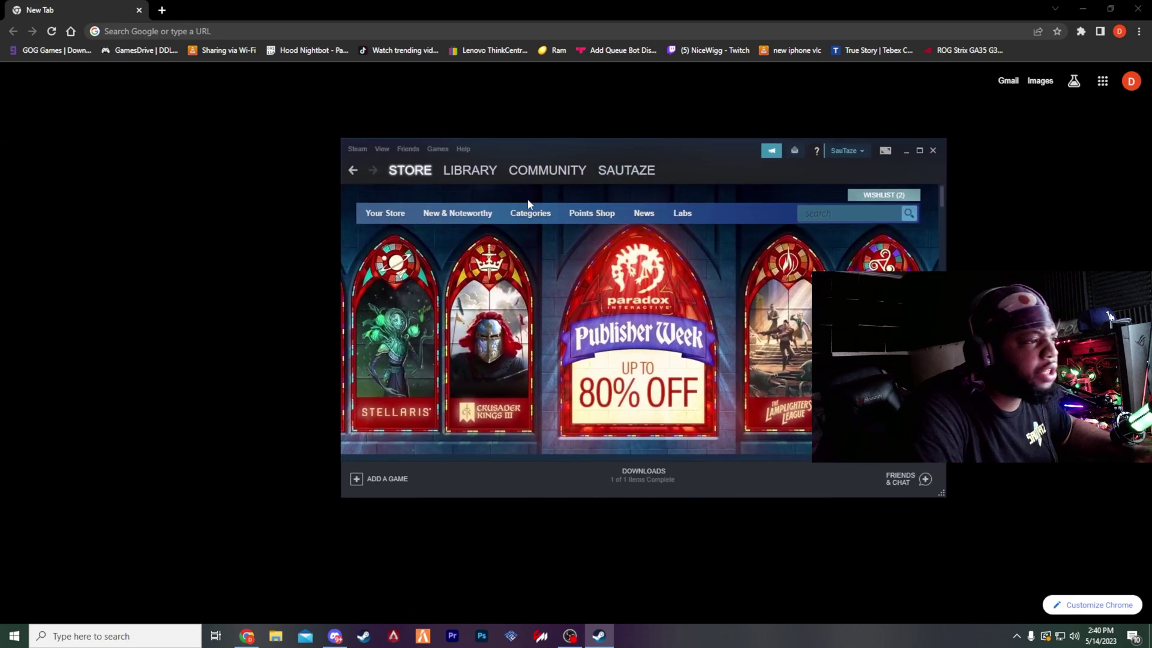
{"action": "left_click", "coordinate": [471, 175]}
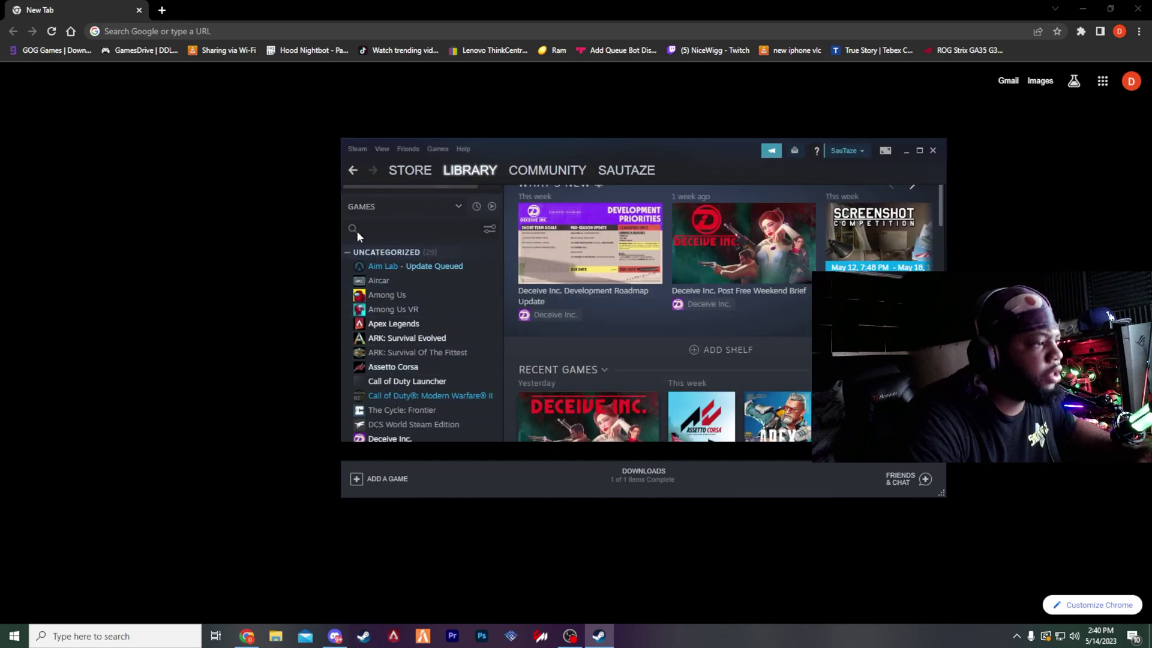
{"action": "left_click", "coordinate": [418, 368]}
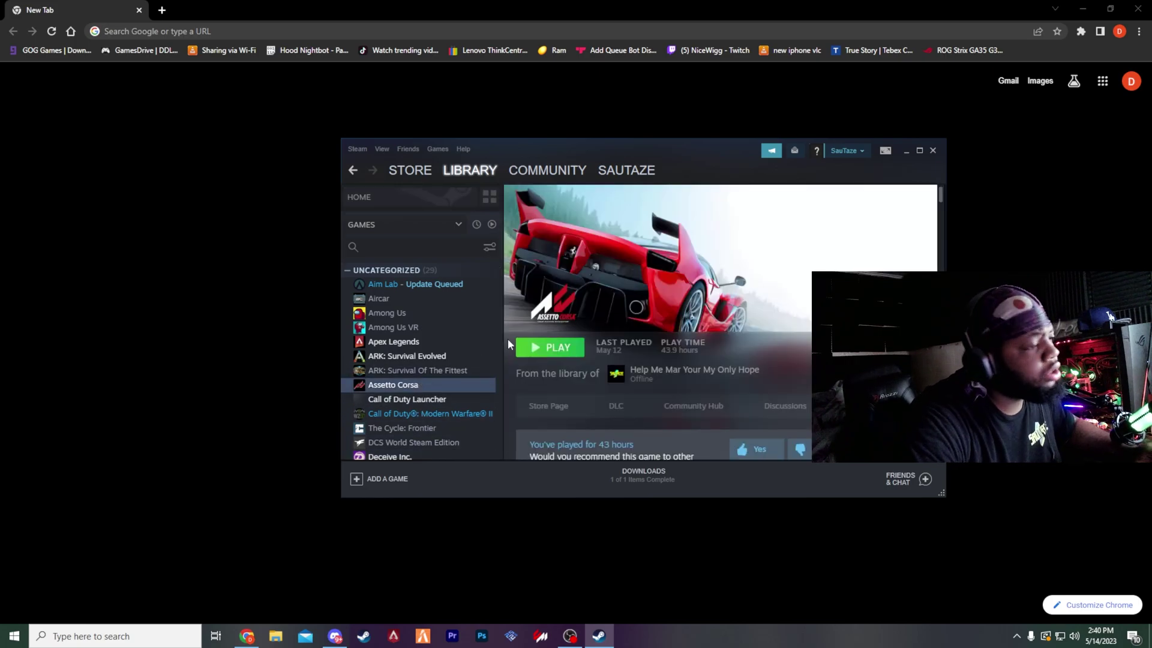
{"action": "left_click", "coordinate": [914, 348]}
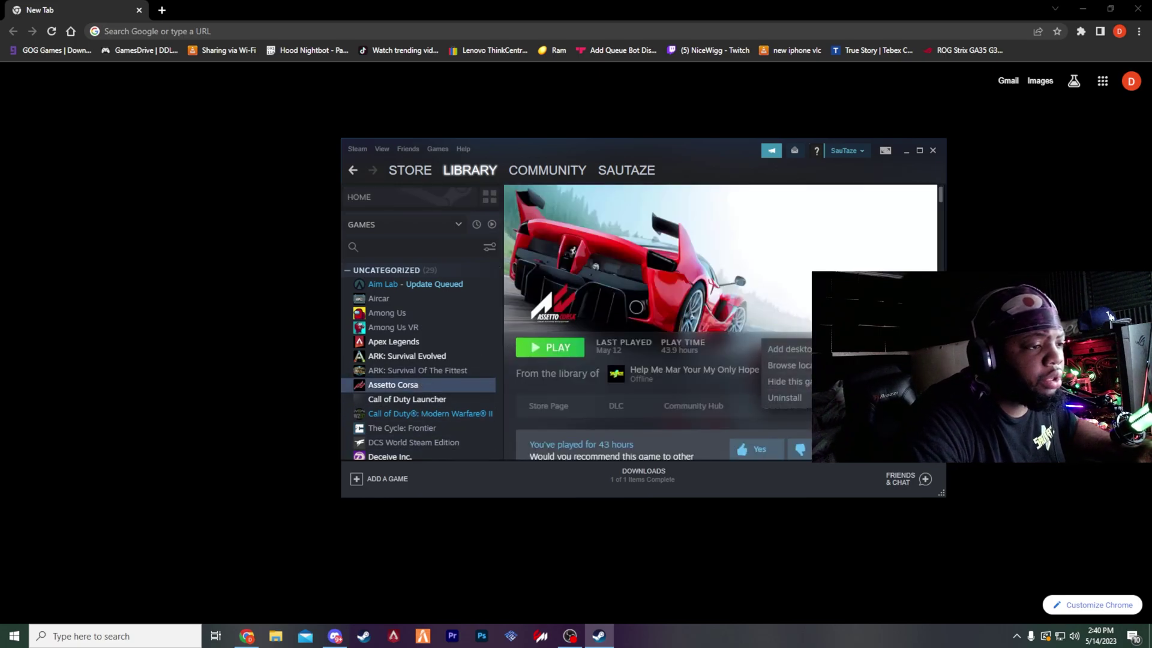
{"action": "left_click", "coordinate": [801, 367]}
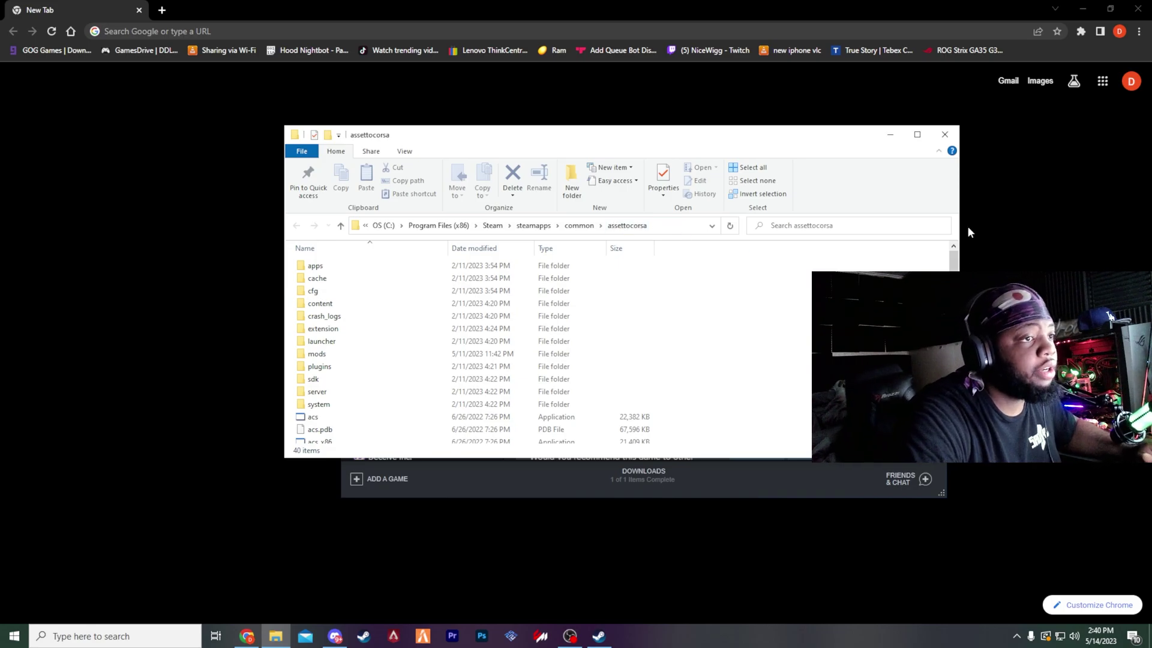
{"action": "left_click", "coordinate": [890, 135]}
{"action": "left_click", "coordinate": [906, 151]}
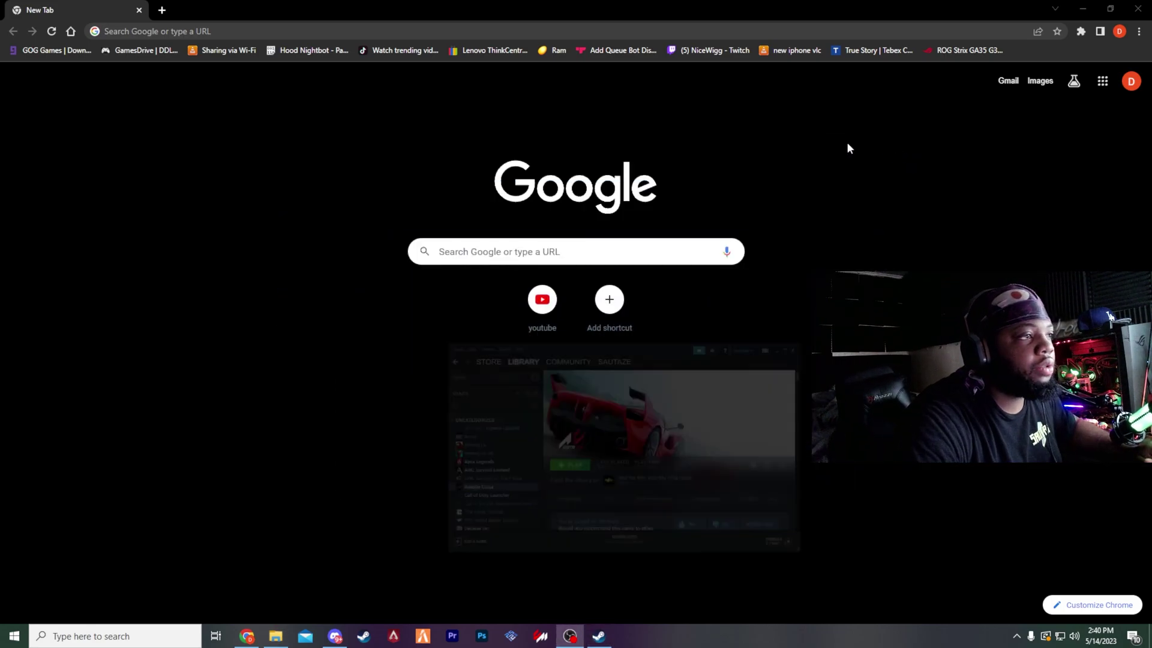
Step: Search the web for "content manager assetto corsa" in Chrome and open the acstuff.ru Content Manager page
{"action": "left_click", "coordinate": [452, 30]}
{"action": "type", "text": "co"}
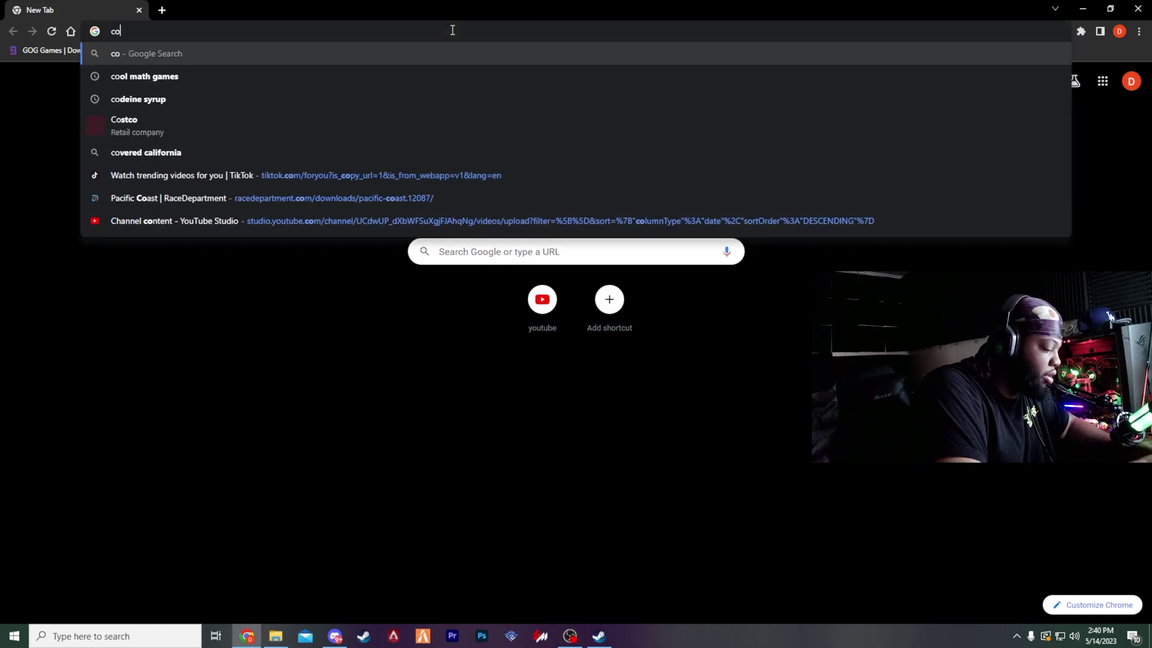
{"action": "type", "text": "nte"}
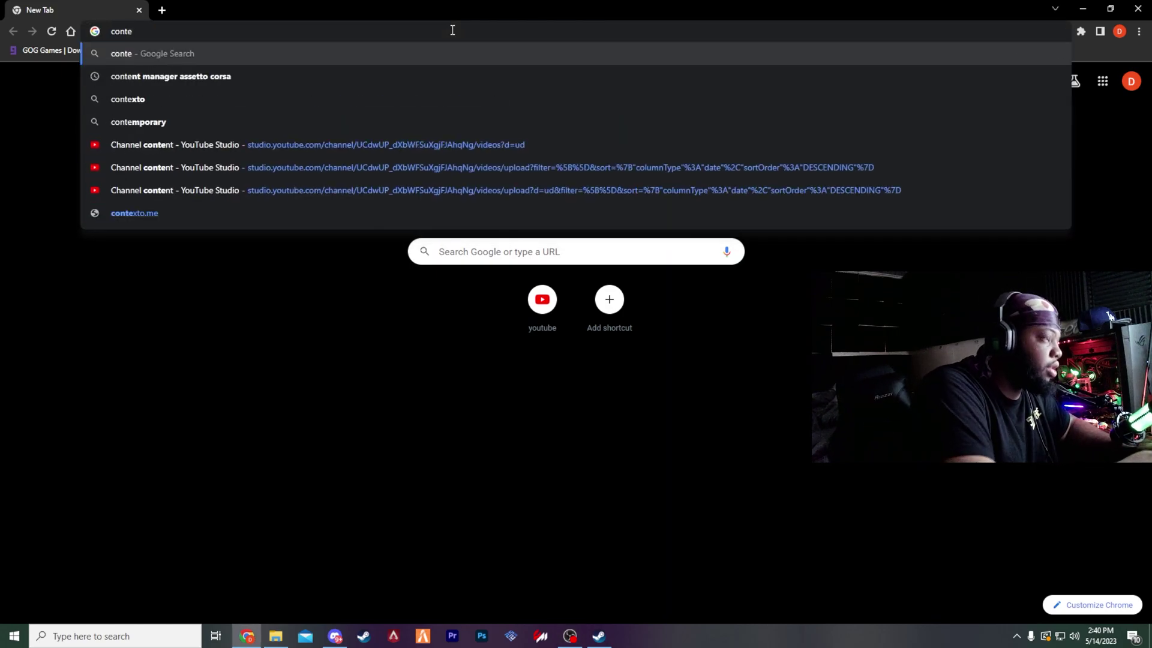
{"action": "type", "text": "nt manag"}
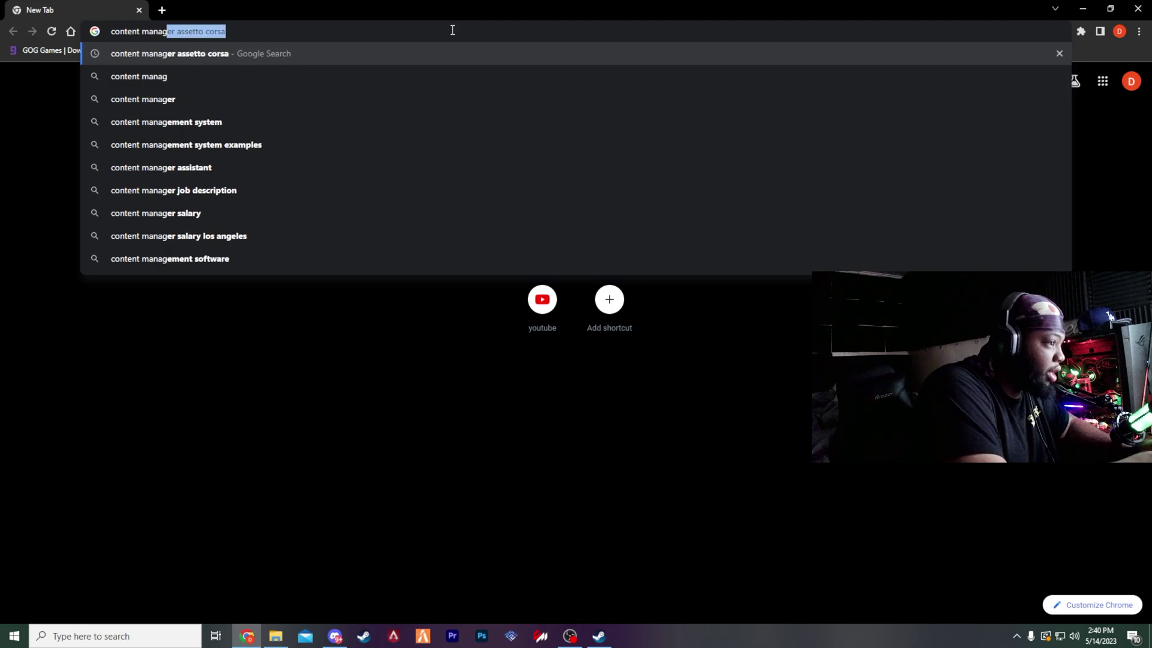
{"action": "key", "text": "Return"}
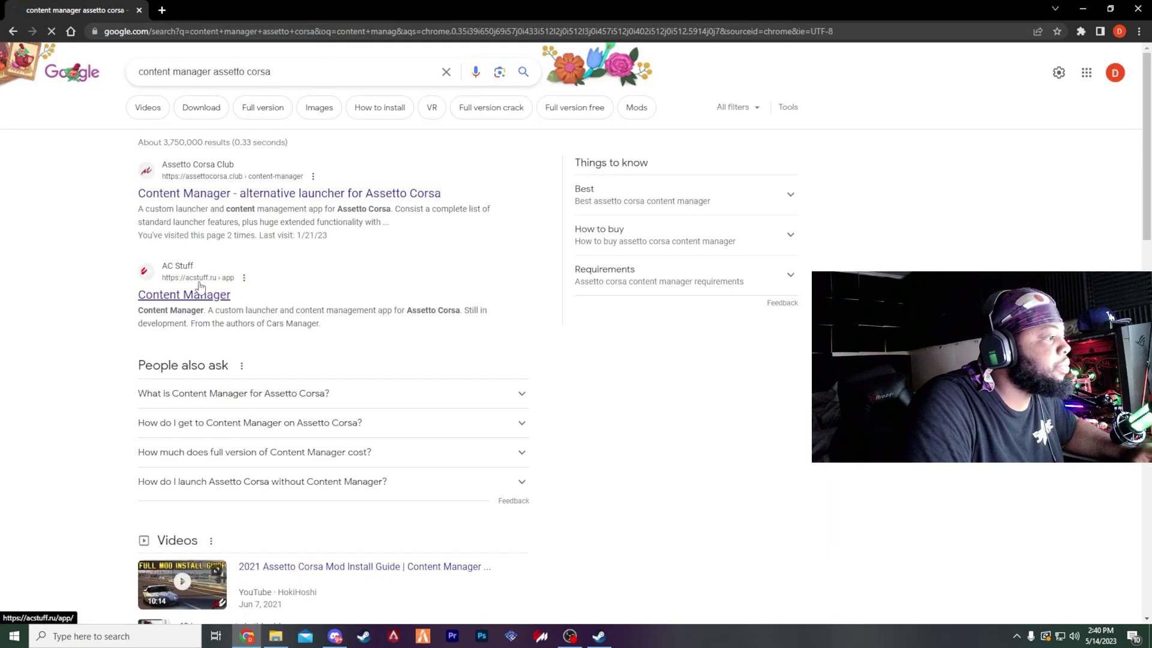
{"action": "left_click", "coordinate": [197, 284]}
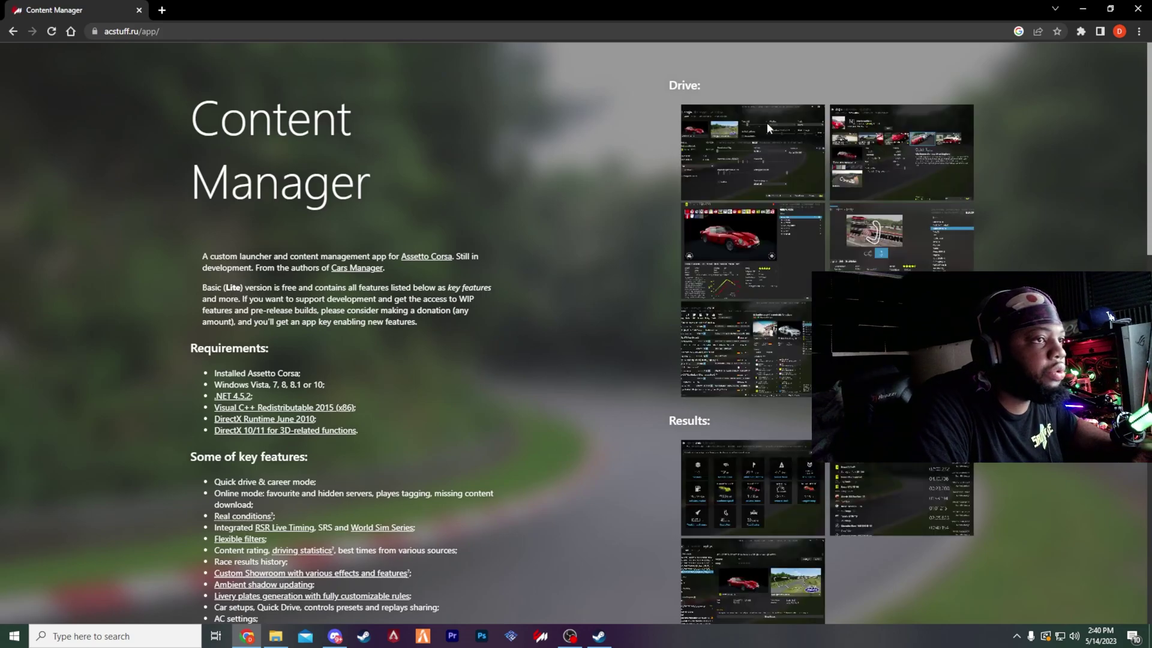
Step: Download Content Manager's latest.zip from the page's download section, open the archive to view its files and close it
{"action": "scroll", "coordinate": [495, 142], "scroll_direction": "down", "scroll_amount": 13}
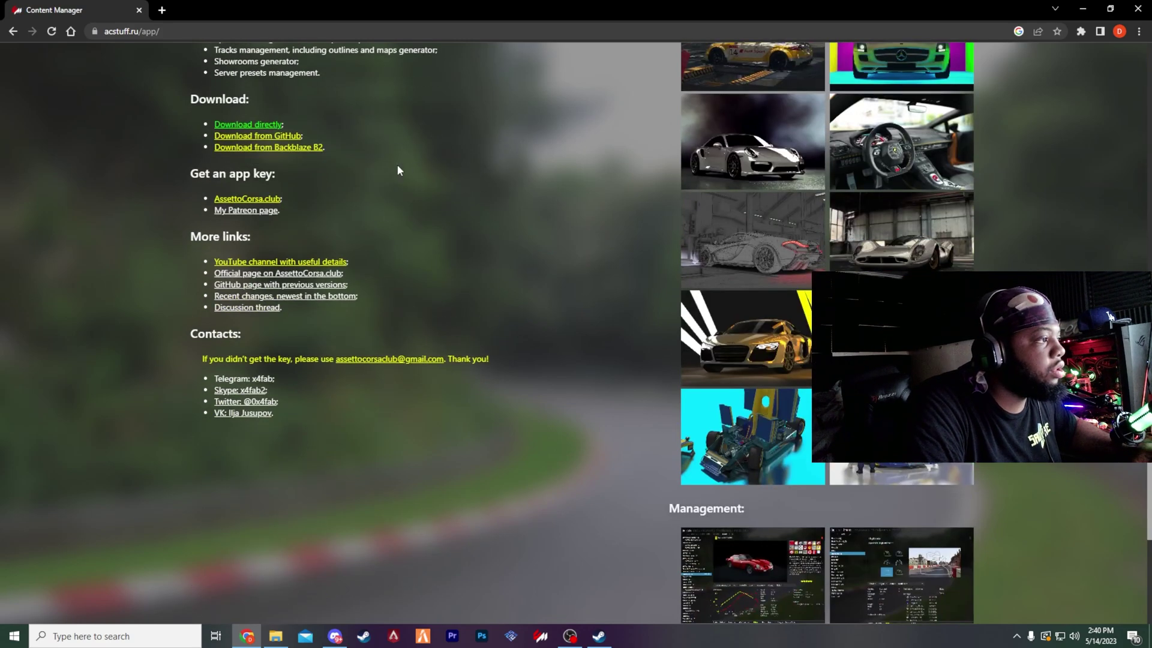
{"action": "left_click", "coordinate": [262, 130]}
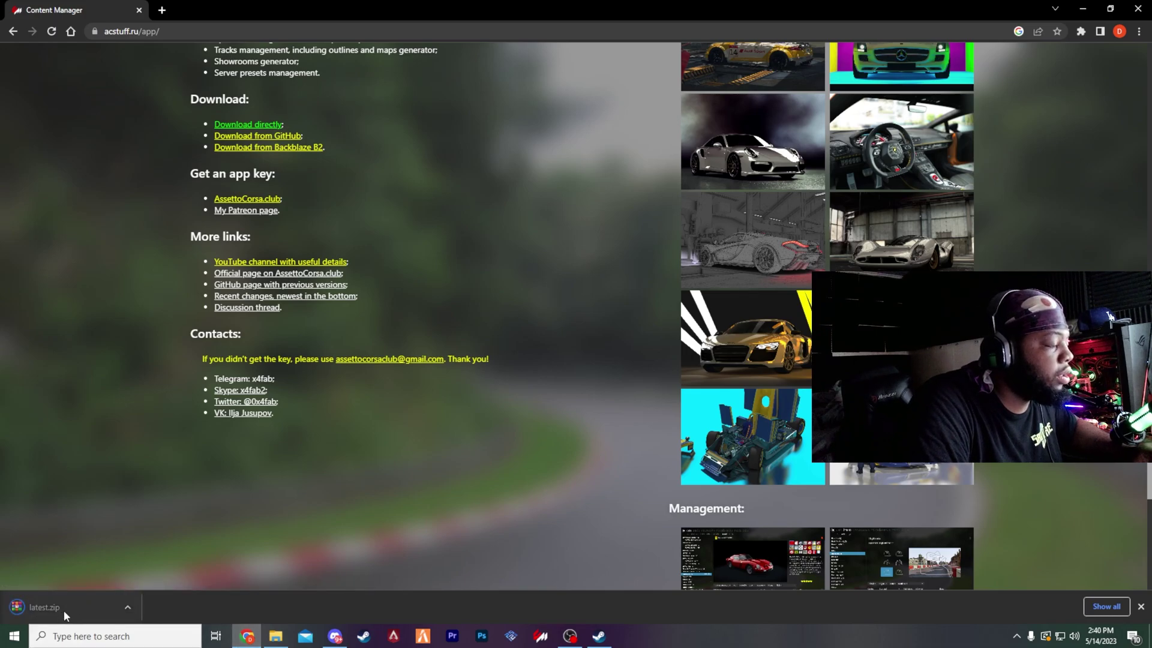
{"action": "left_click", "coordinate": [82, 606]}
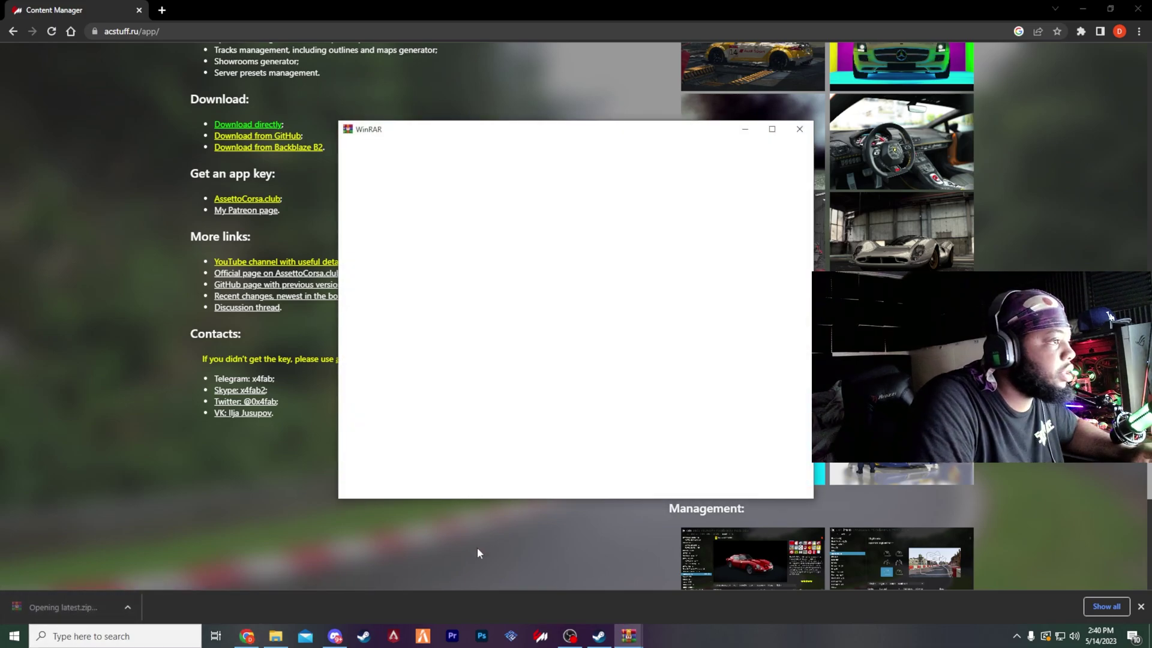
{"action": "left_click", "coordinate": [799, 129]}
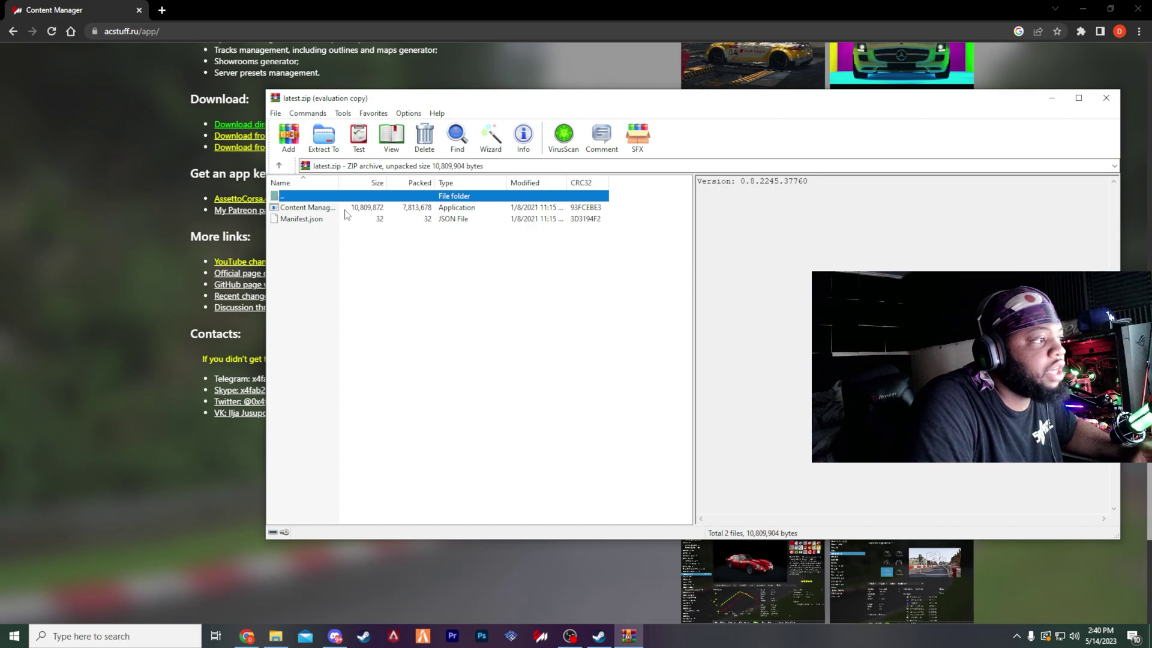
{"action": "left_click", "coordinate": [1106, 99]}
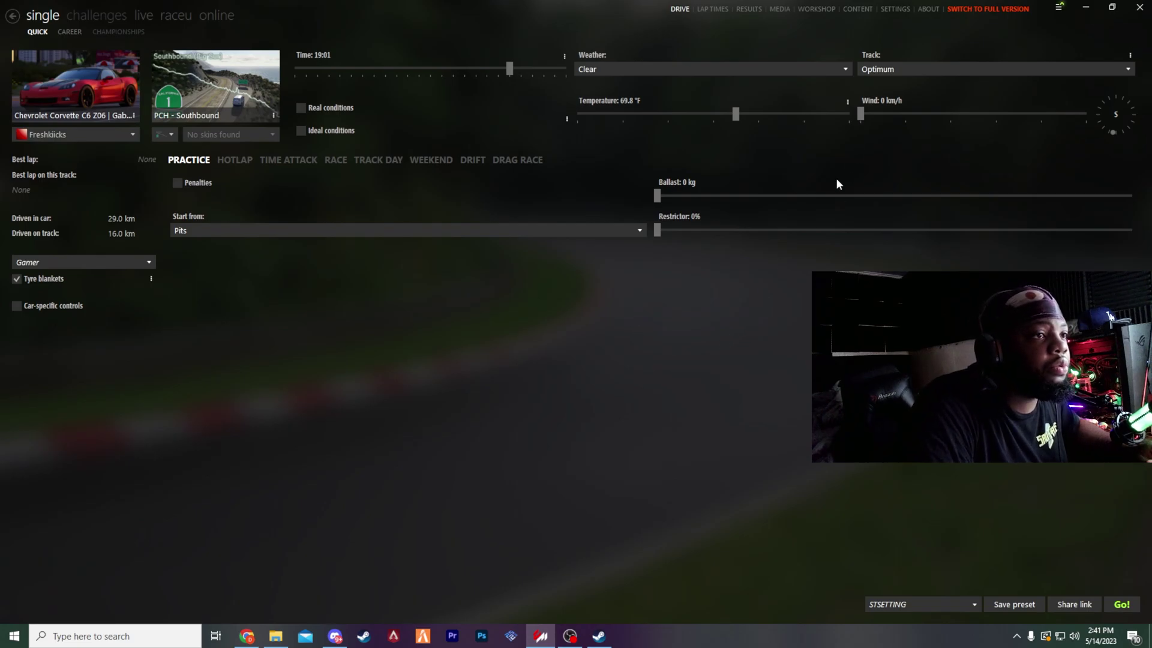
Step: View the Assetto Corsa settings in Content Manager and return to the quick drive setup
{"action": "left_click", "coordinate": [892, 11]}
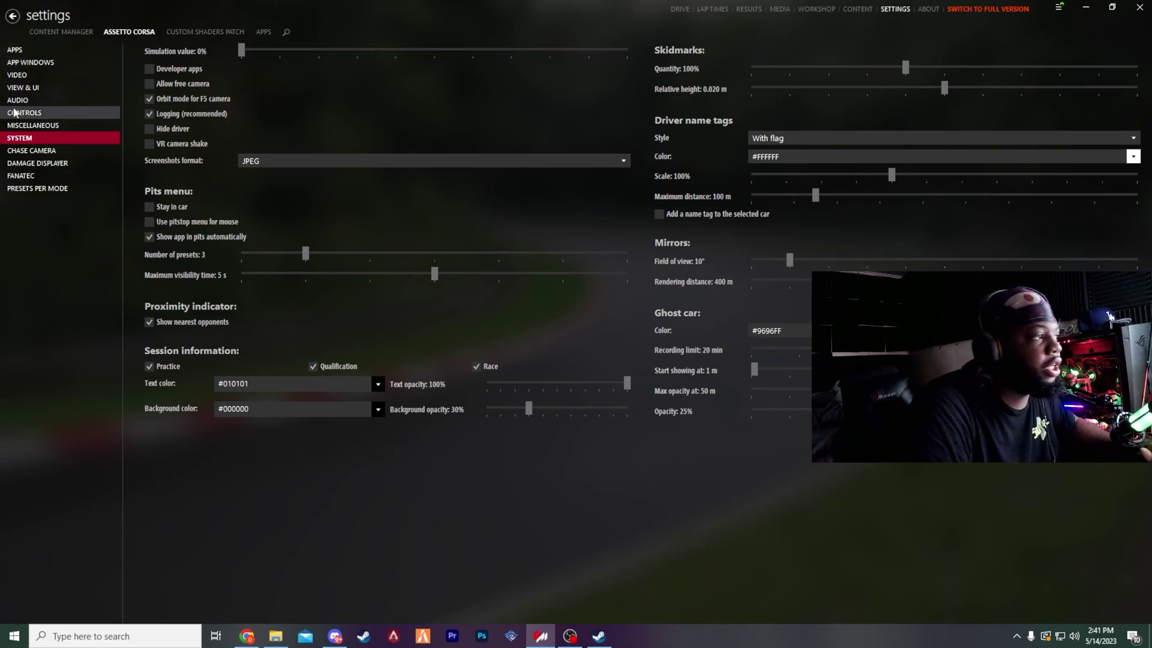
{"action": "left_click", "coordinate": [13, 17]}
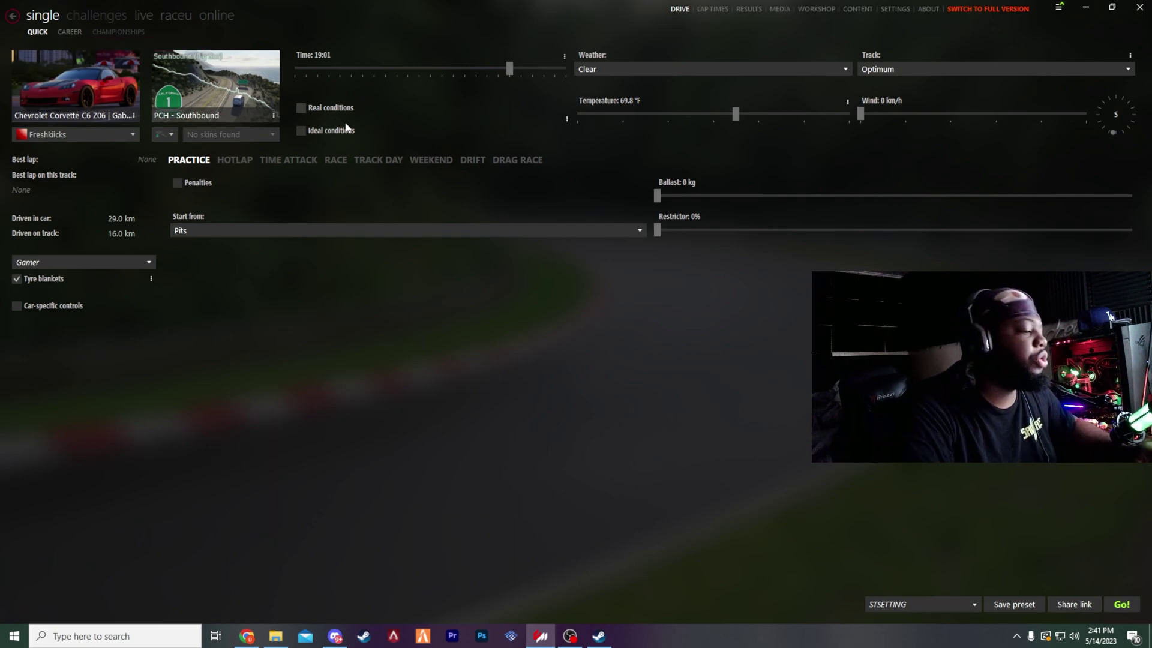
Step: Switch to Discord, open the Pushin P server and maximise the window
{"action": "left_click", "coordinate": [334, 636]}
{"action": "left_click_drag", "start_coordinate": [731, 9], "coordinate": [720, 14]}
{"action": "scroll", "coordinate": [462, 360], "scroll_direction": "down", "scroll_amount": 4}
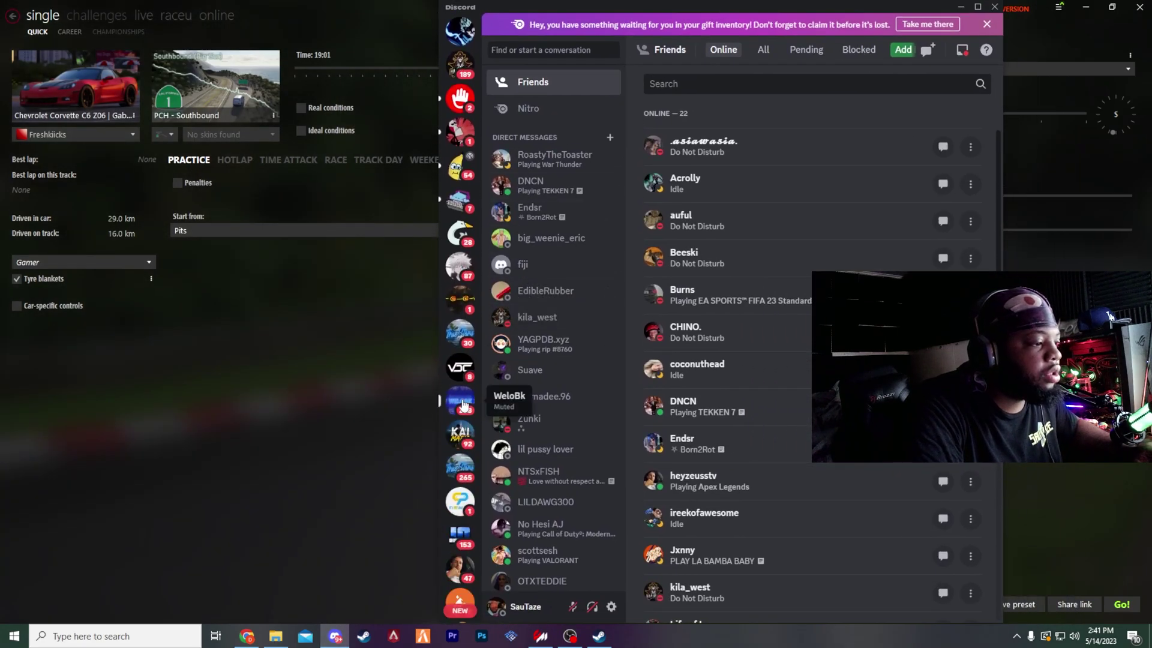
{"action": "scroll", "coordinate": [456, 378], "scroll_direction": "down", "scroll_amount": 7}
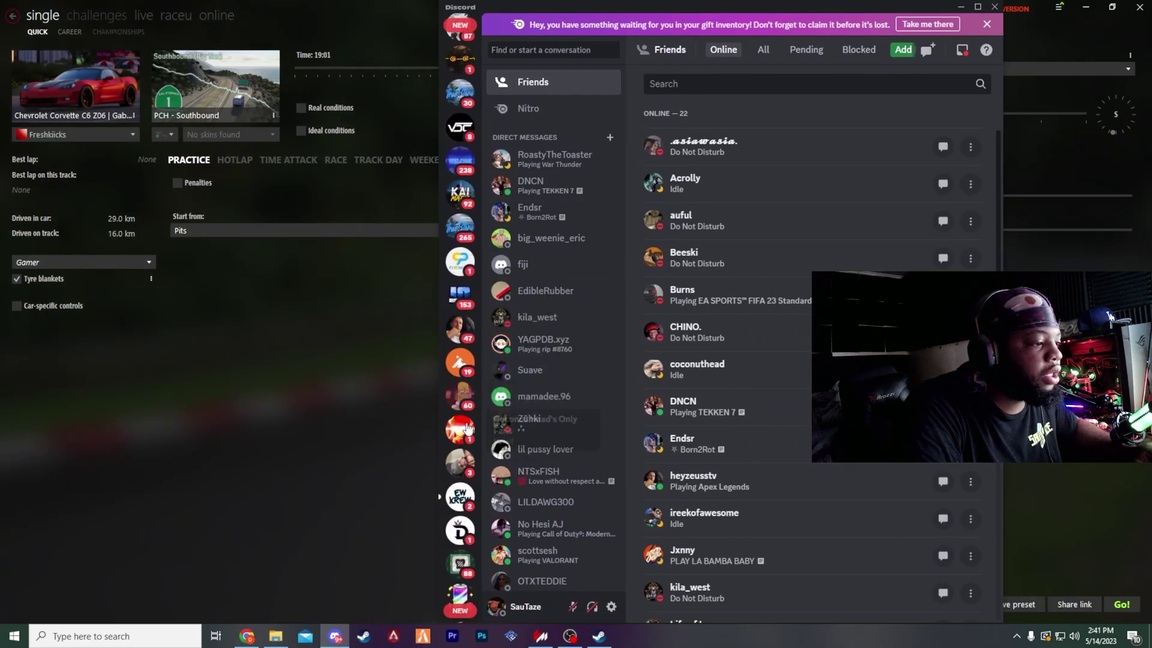
{"action": "scroll", "coordinate": [468, 420], "scroll_direction": "down", "scroll_amount": 3}
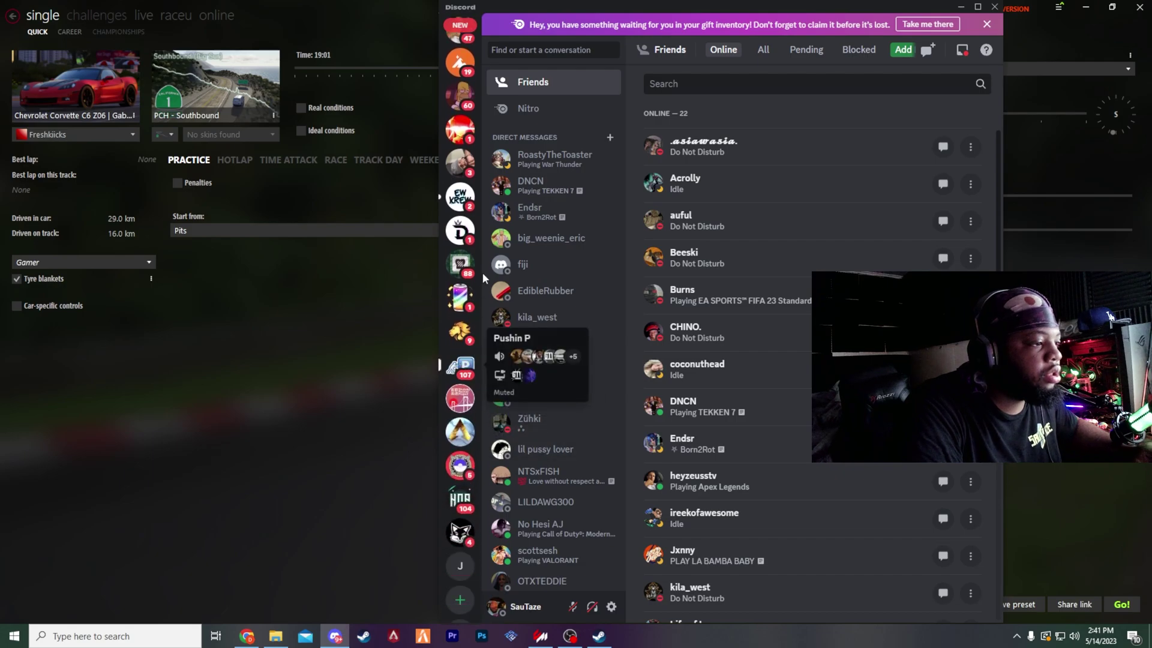
{"action": "left_click", "coordinate": [460, 365]}
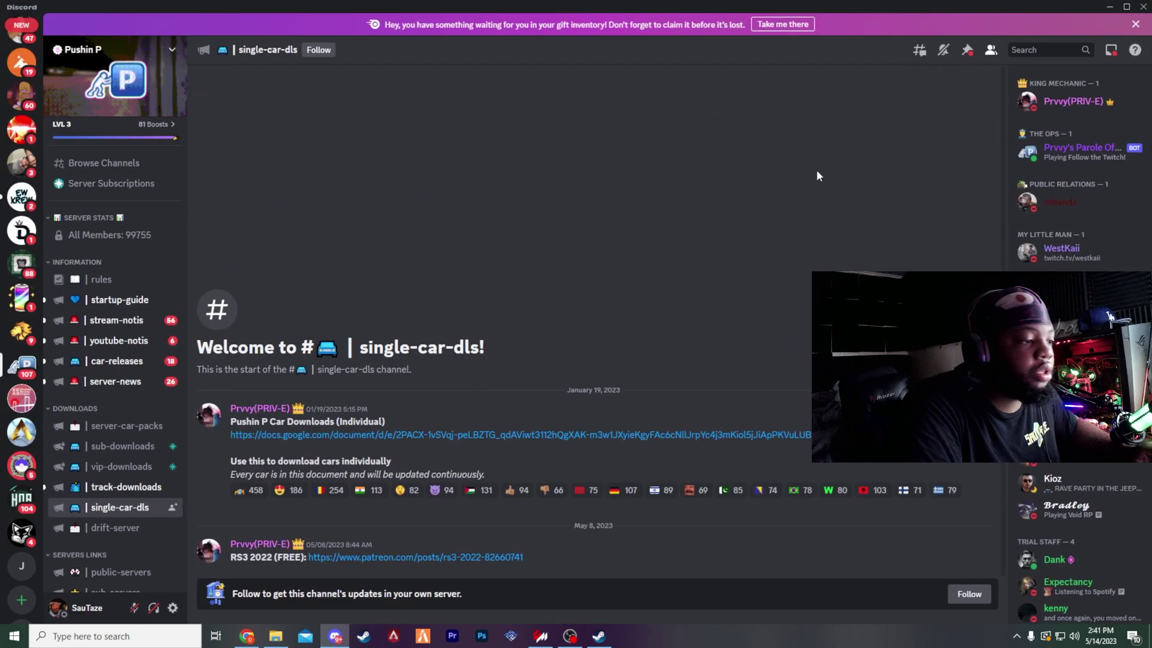
{"action": "left_click", "coordinate": [977, 7]}
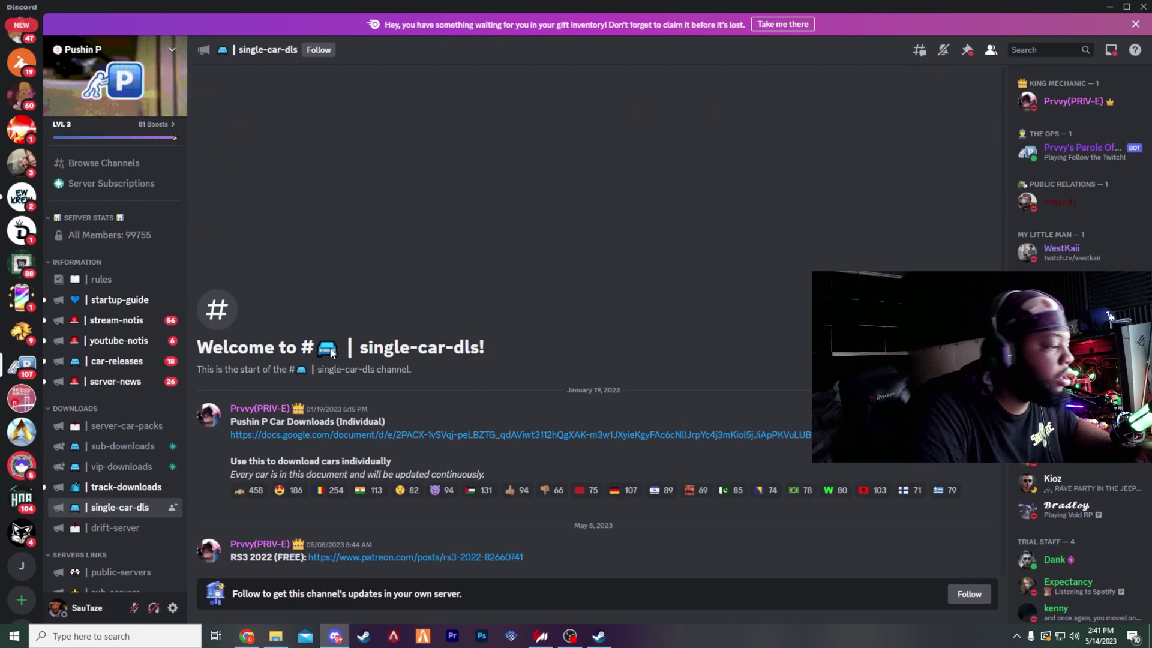
Step: Open the SRP/Shutoko #1 Content Ai Traffic join link from the public-servers channel in Content Manager
{"action": "scroll", "coordinate": [120, 420], "scroll_direction": "down", "scroll_amount": 3}
{"action": "left_click", "coordinate": [120, 452]}
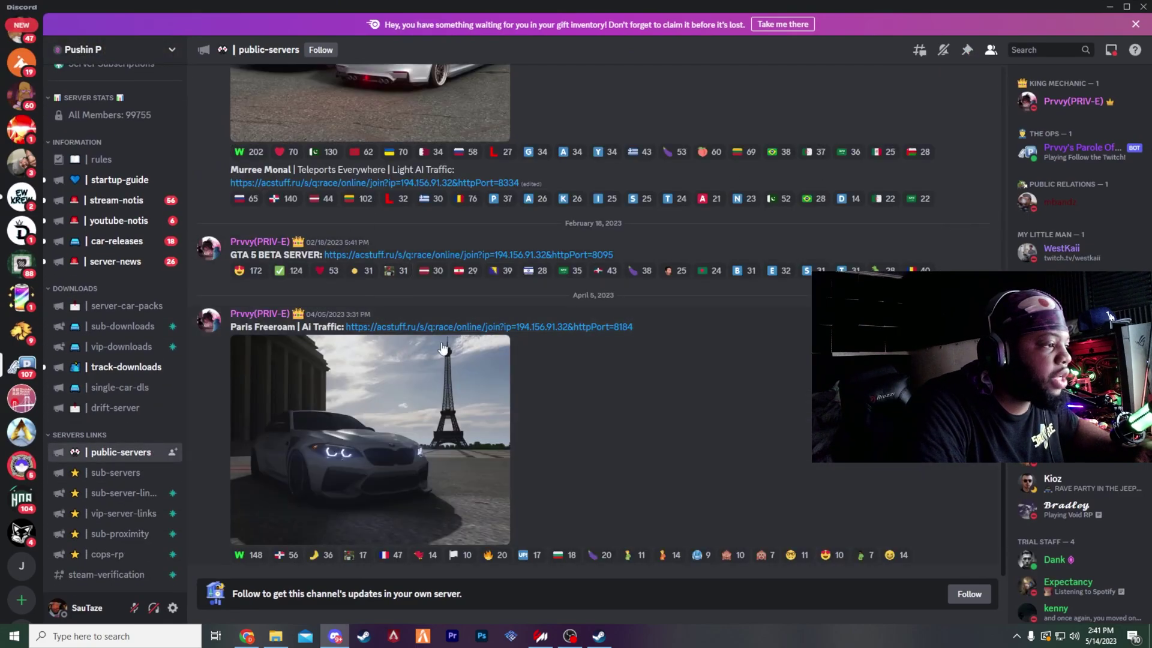
{"action": "scroll", "coordinate": [430, 296], "scroll_direction": "up", "scroll_amount": 10}
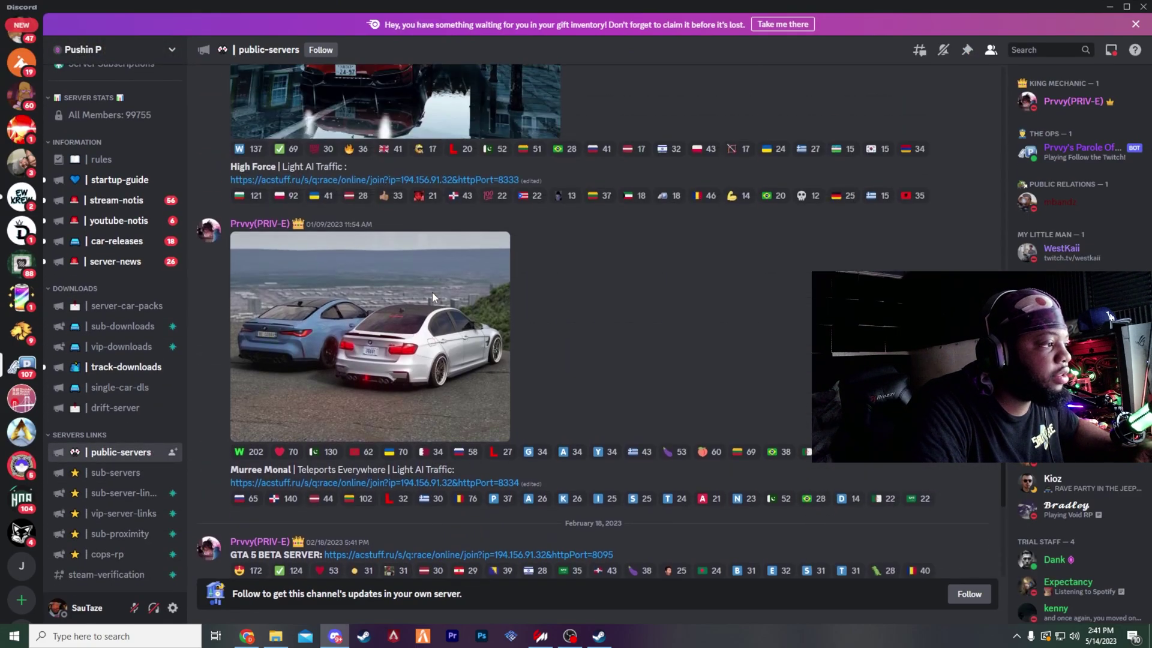
{"action": "scroll", "coordinate": [384, 295], "scroll_direction": "up", "scroll_amount": 10}
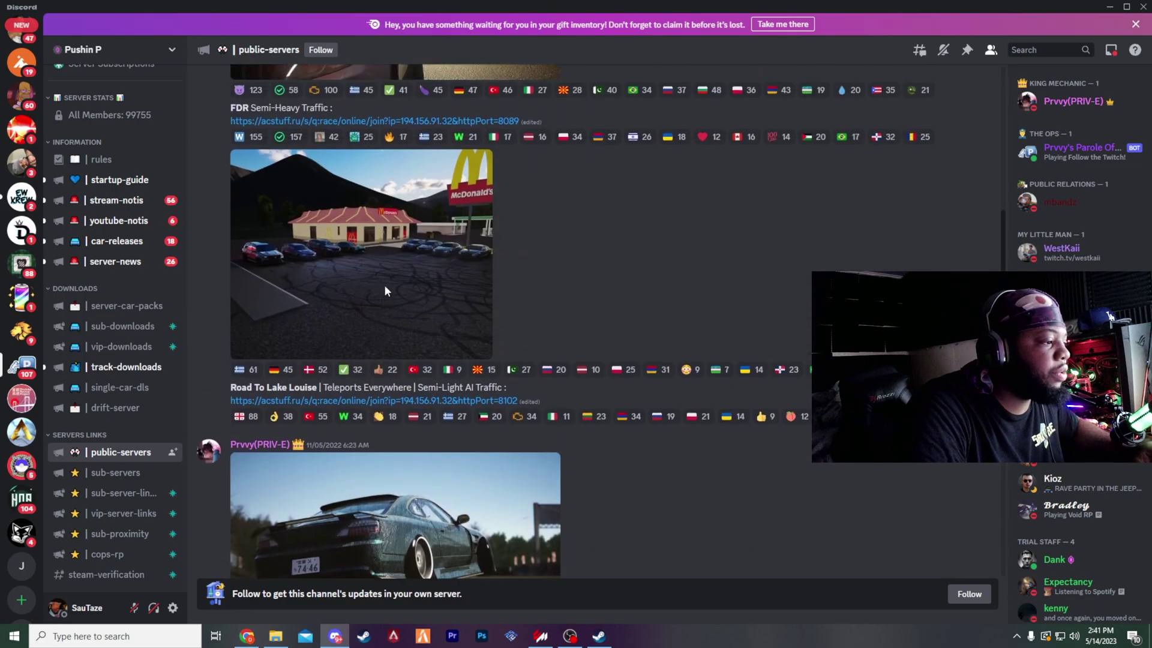
{"action": "left_click", "coordinate": [446, 219]}
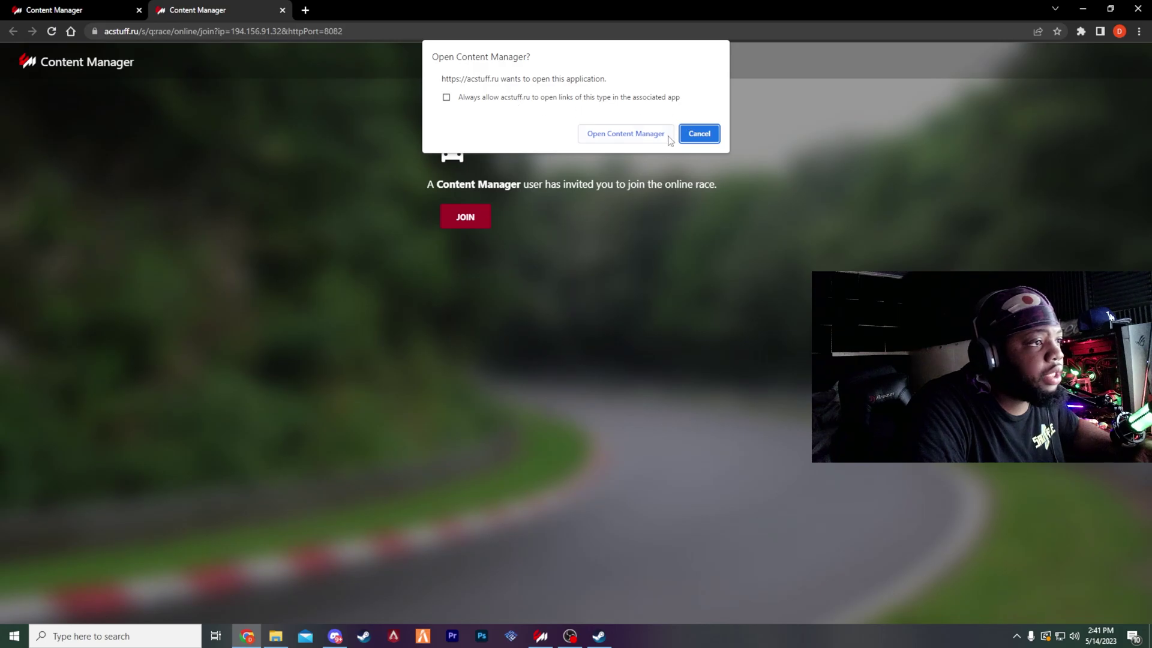
{"action": "left_click", "coordinate": [641, 137]}
{"action": "right_click", "coordinate": [640, 134]}
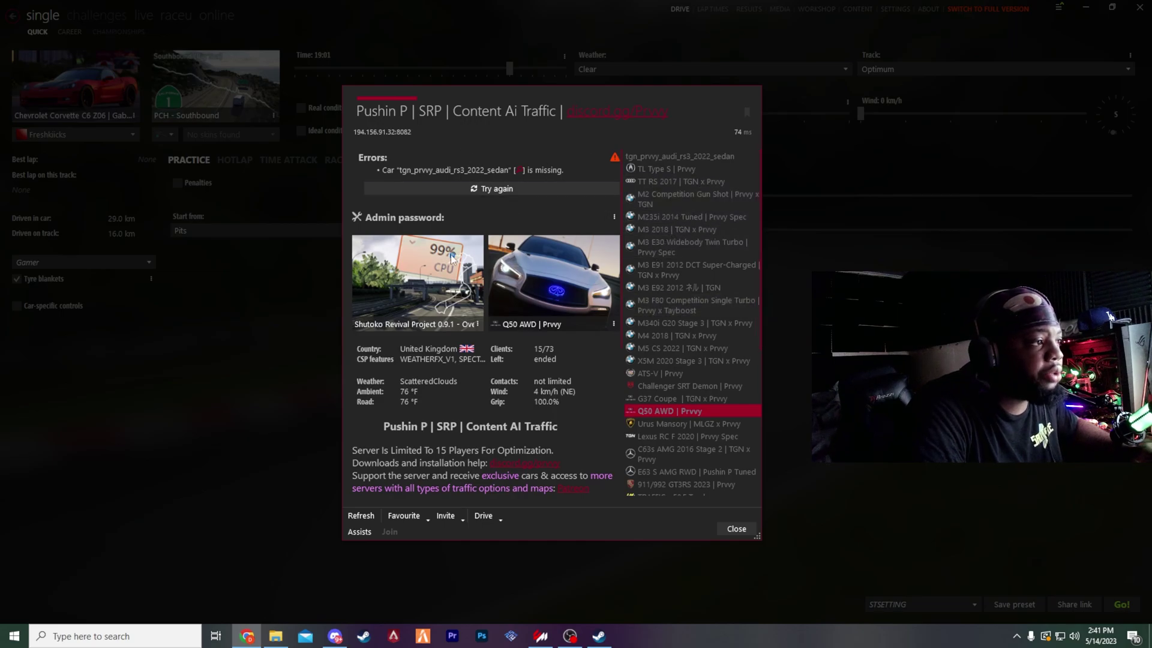
{"action": "mouse_move", "coordinate": [453, 254]}
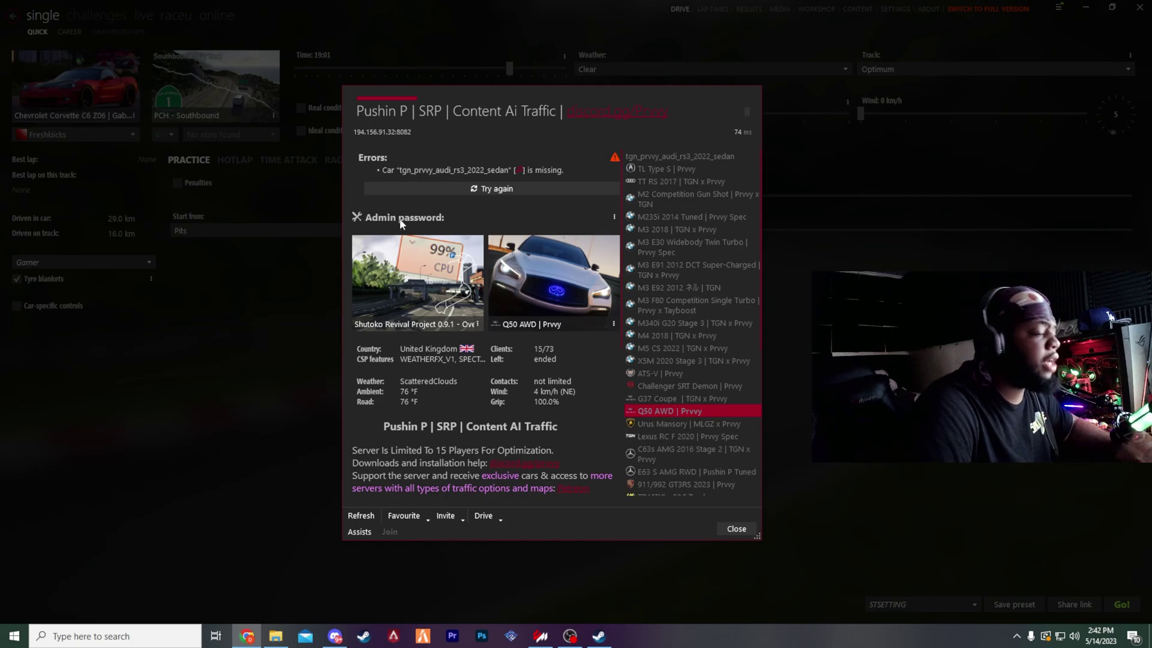
{"action": "left_click", "coordinate": [336, 640]}
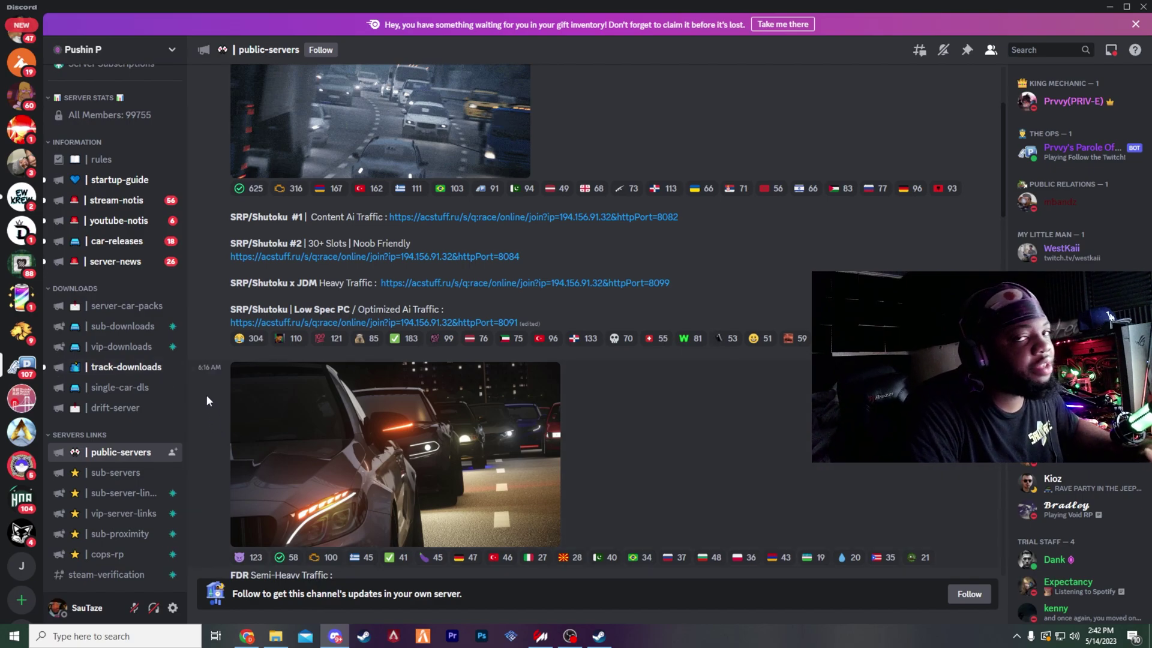
{"action": "left_click", "coordinate": [117, 396]}
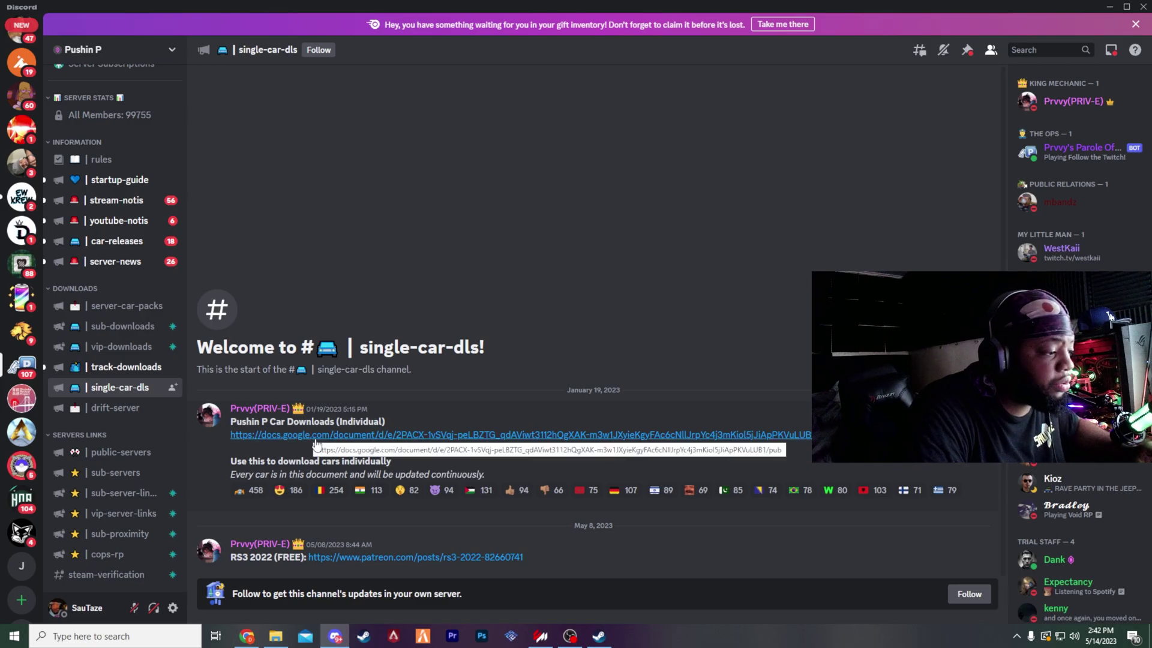
{"action": "left_click", "coordinate": [540, 639]}
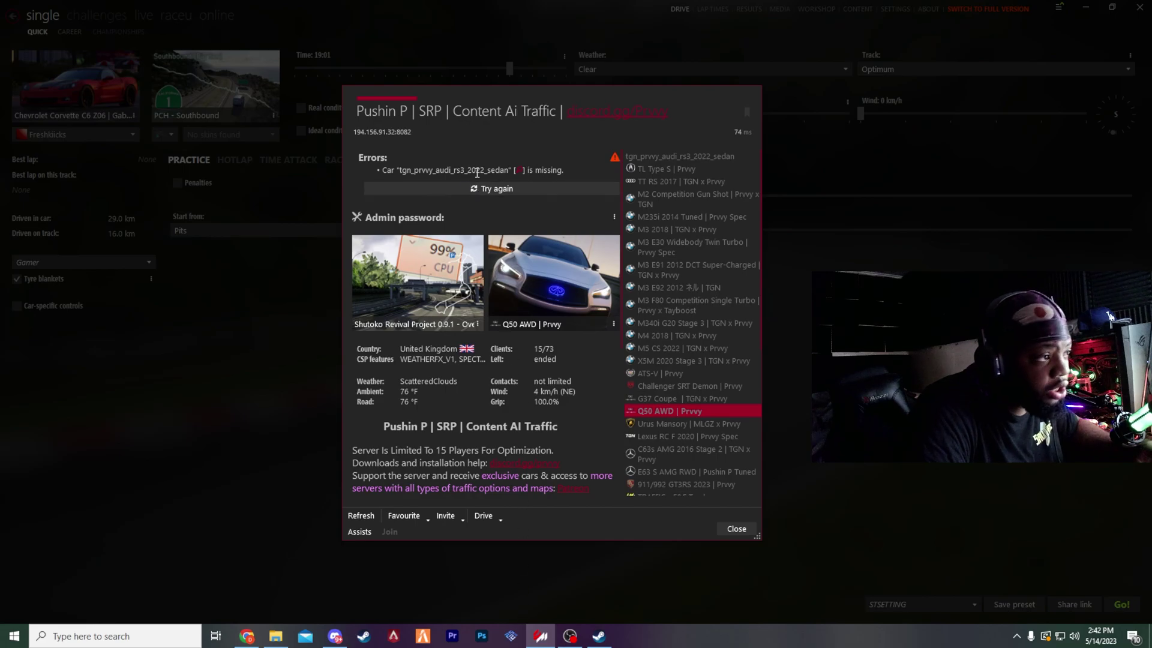
{"action": "left_click", "coordinate": [334, 637]}
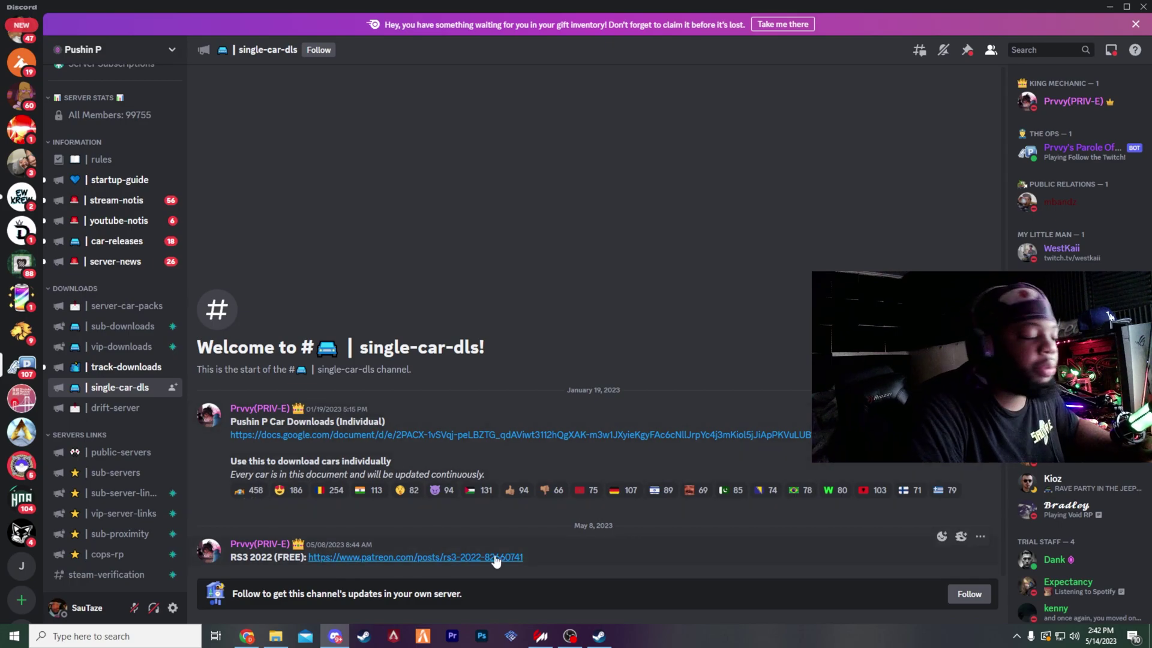
Step: Follow the RS3 2022 (FREE) Patreon link and download the tgn_prvvy_audi_rs3_2022_sedan archive from Google Drive despite the virus-scan notice
{"action": "left_click", "coordinate": [441, 556]}
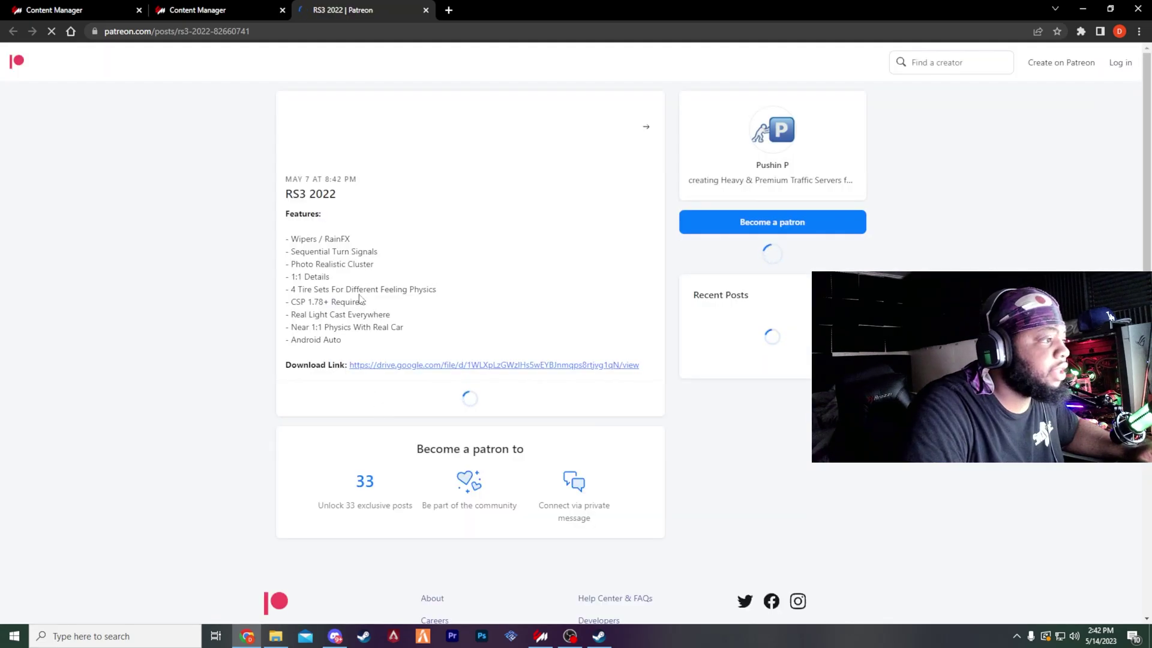
{"action": "scroll", "coordinate": [567, 283], "scroll_direction": "down", "scroll_amount": 1}
{"action": "scroll", "coordinate": [567, 283], "scroll_direction": "down", "scroll_amount": 4}
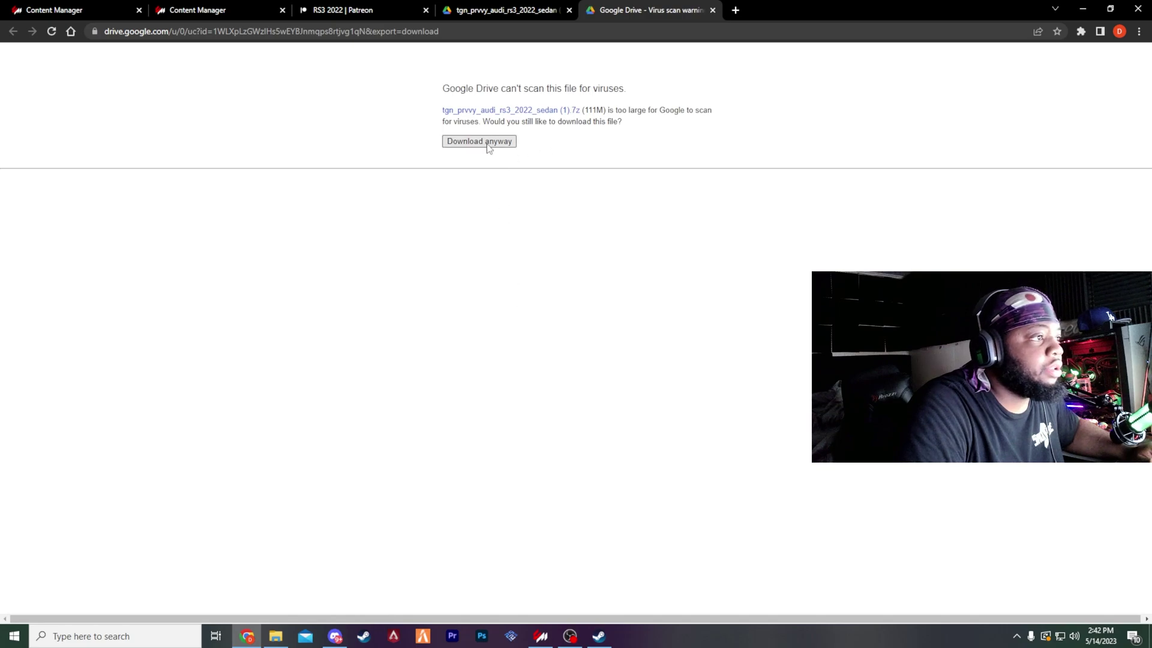
{"action": "left_click", "coordinate": [503, 143]}
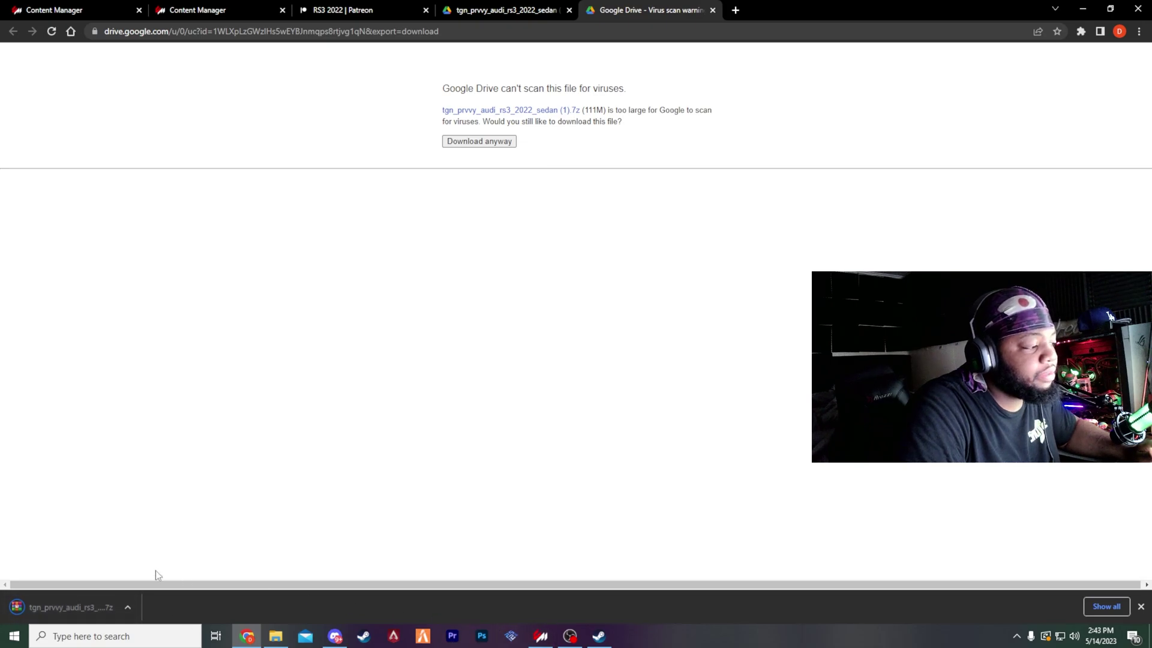
Step: Install the downloaded tgn_prvvy_audi_rs3_2022_sedan archive in Content Manager, close the server details, and check the installation in the downloads list
{"action": "left_click_drag", "start_coordinate": [81, 606], "coordinate": [964, 65]}
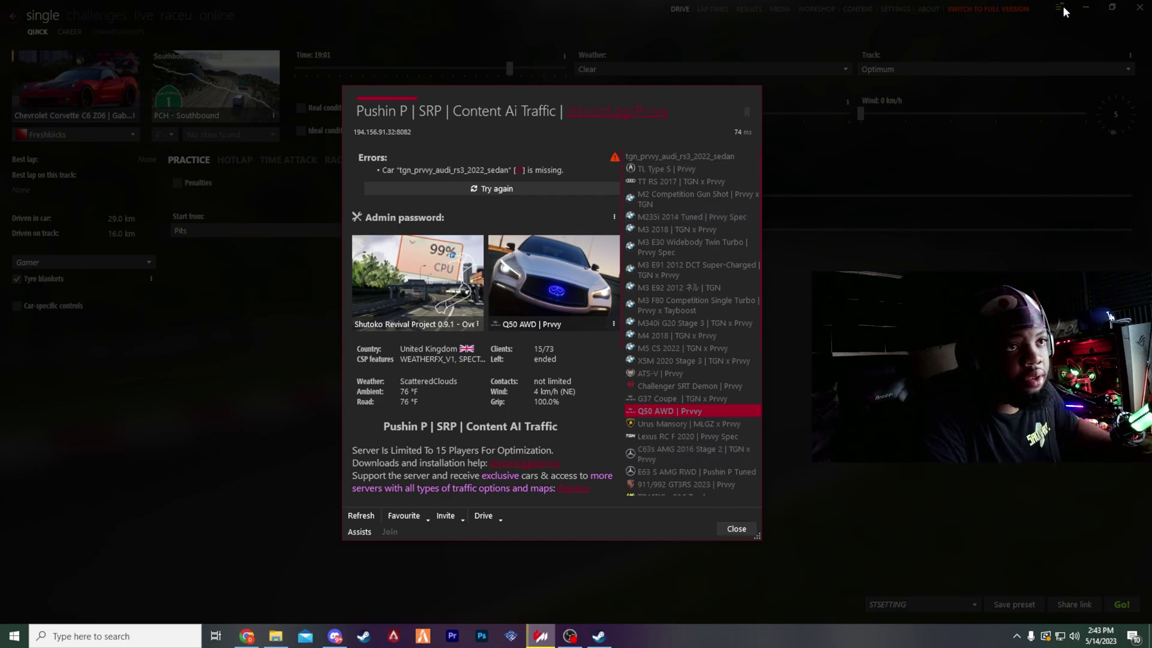
{"action": "left_click", "coordinate": [743, 528]}
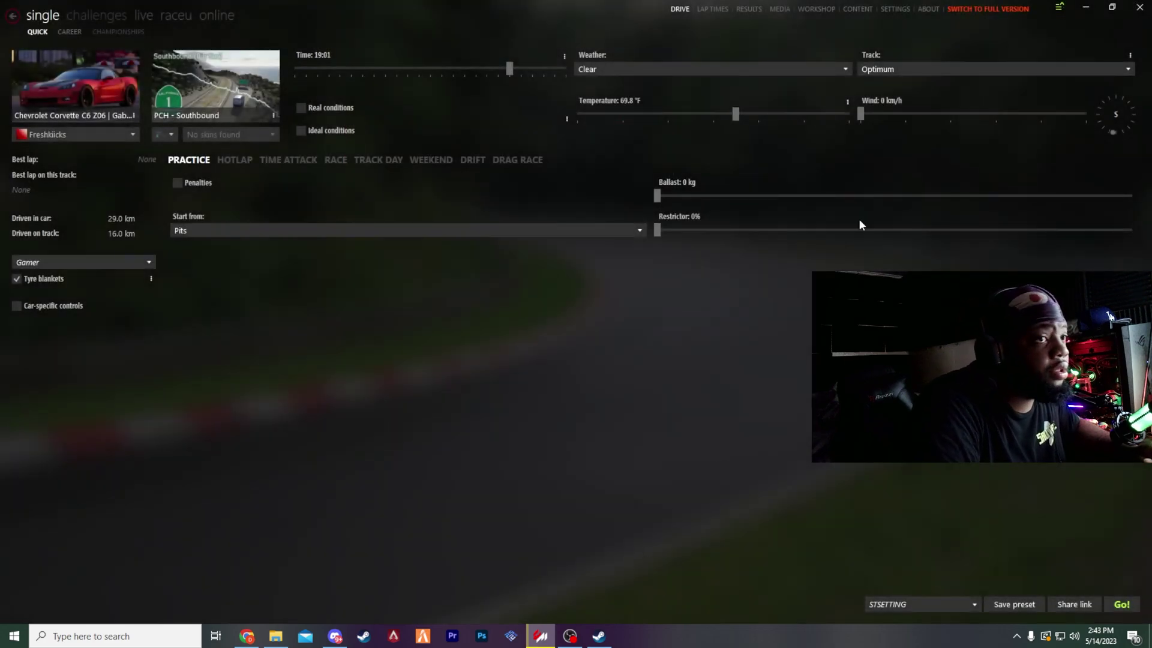
{"action": "left_click", "coordinate": [1059, 7]}
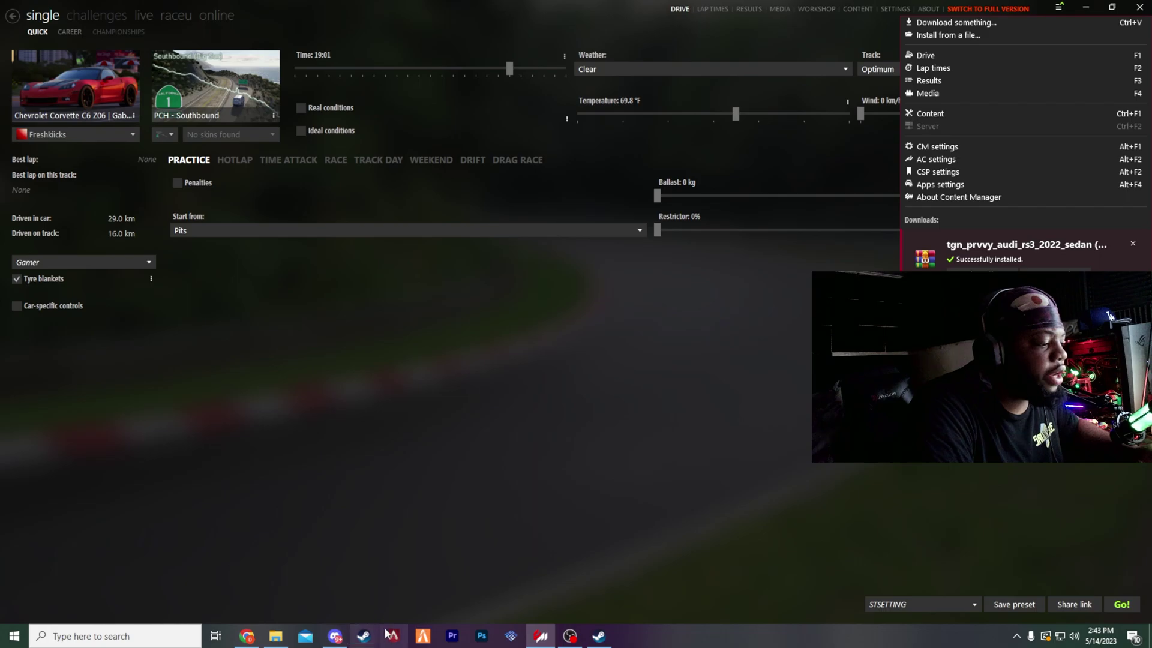
Step: Switch to Discord and reopen the SRP/Shutoko #1 Content Ai Traffic join link from the public-servers channel in Content Manager
{"action": "left_click", "coordinate": [334, 637]}
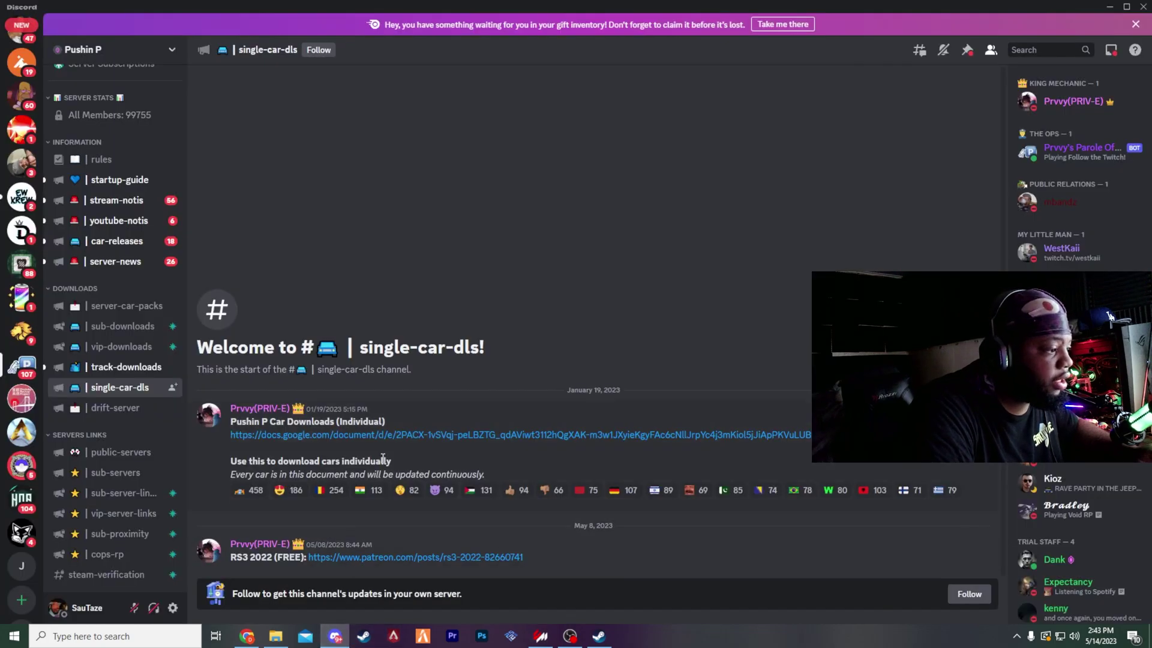
{"action": "left_click", "coordinate": [117, 367]}
{"action": "left_click", "coordinate": [117, 387]}
{"action": "left_click", "coordinate": [123, 453]}
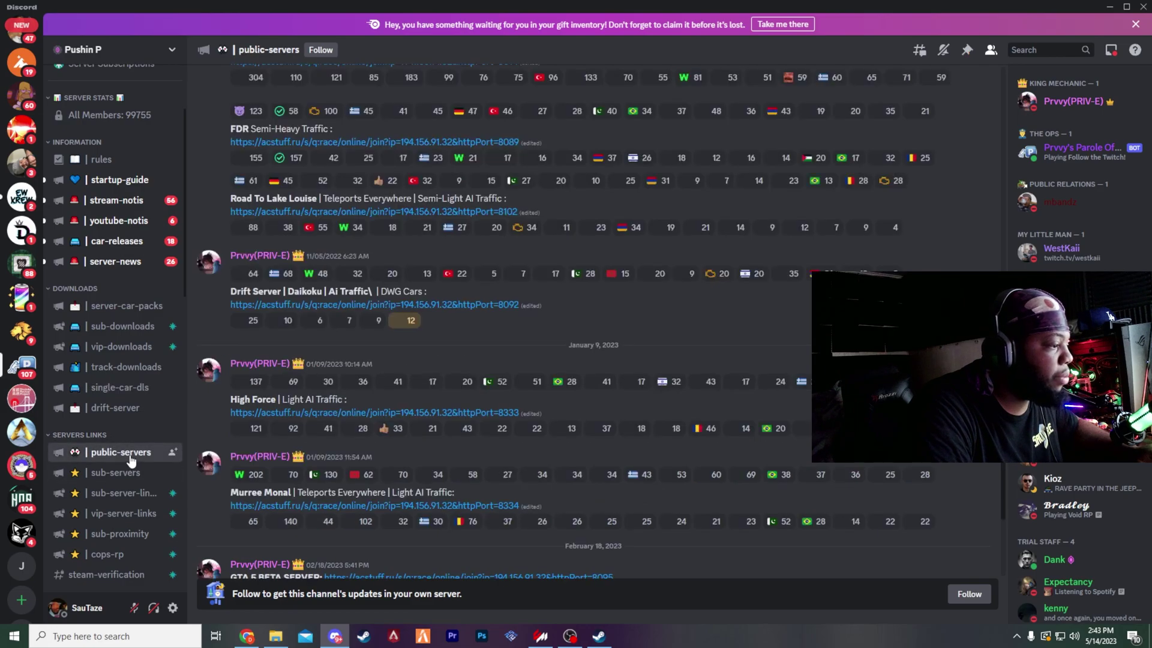
{"action": "scroll", "coordinate": [395, 316], "scroll_direction": "up", "scroll_amount": 10}
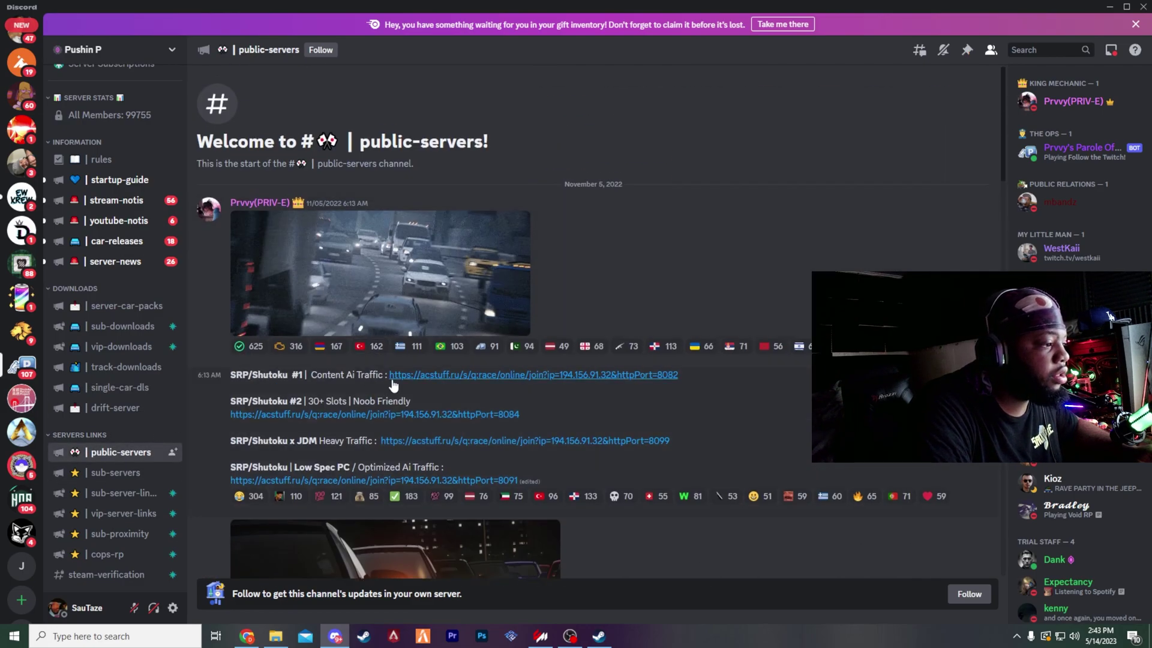
{"action": "left_click", "coordinate": [534, 375]}
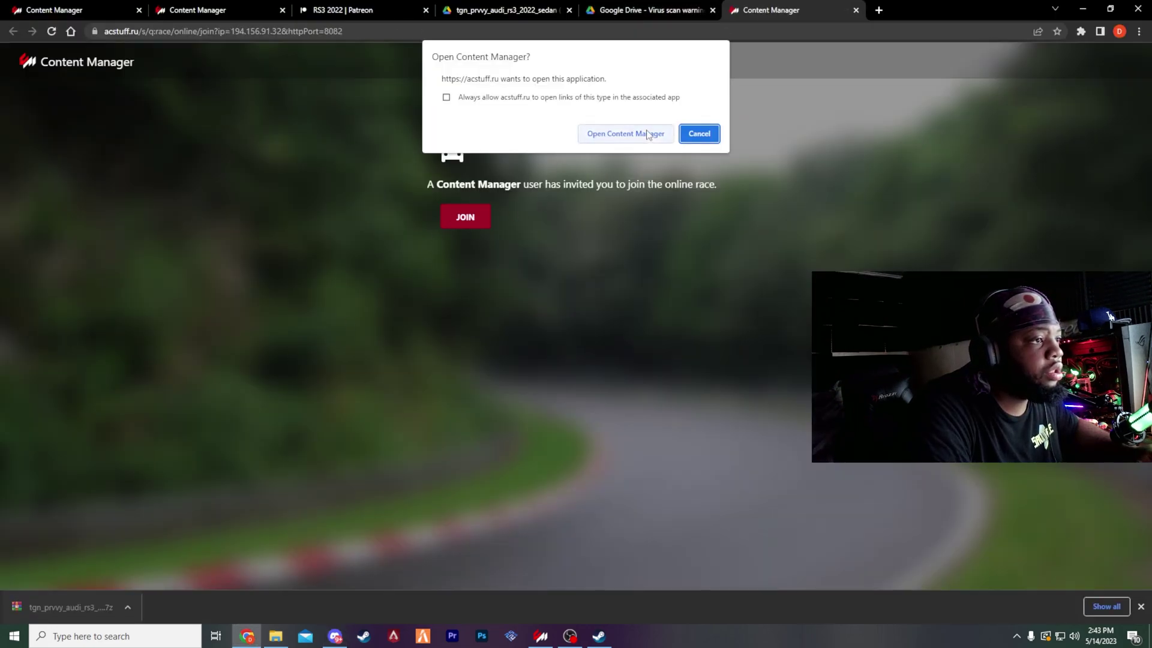
{"action": "left_click", "coordinate": [626, 133]}
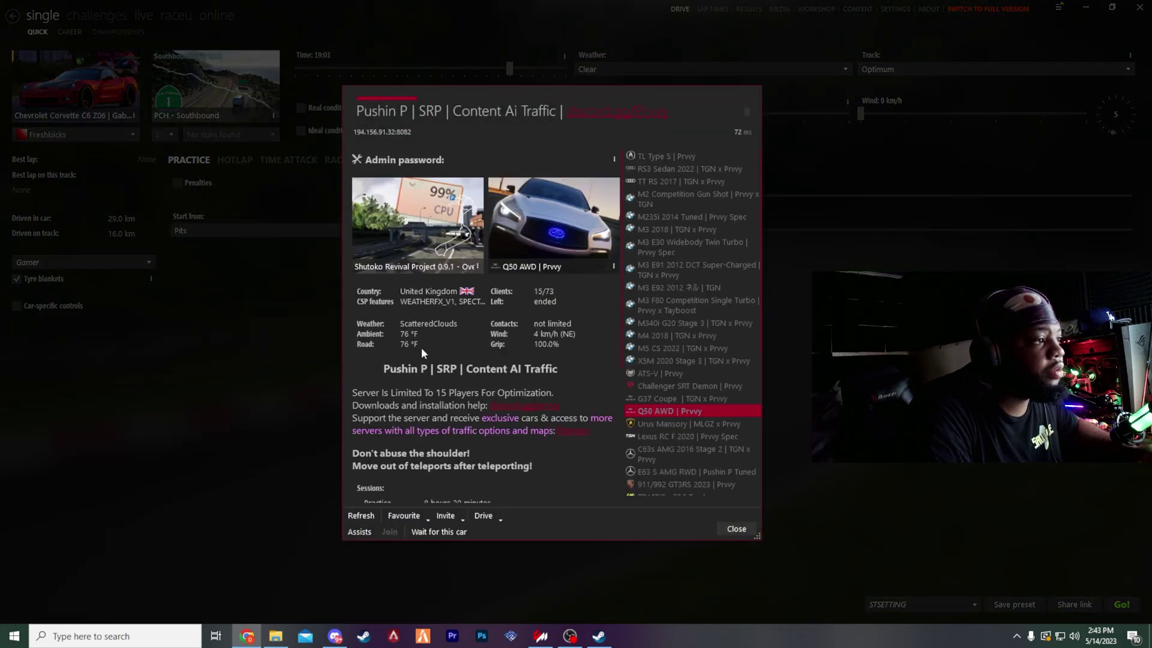
Step: Review the SRP Content Ai Traffic server's details, driver list and track information, and close the server details
{"action": "scroll", "coordinate": [553, 342], "scroll_direction": "down", "scroll_amount": 3}
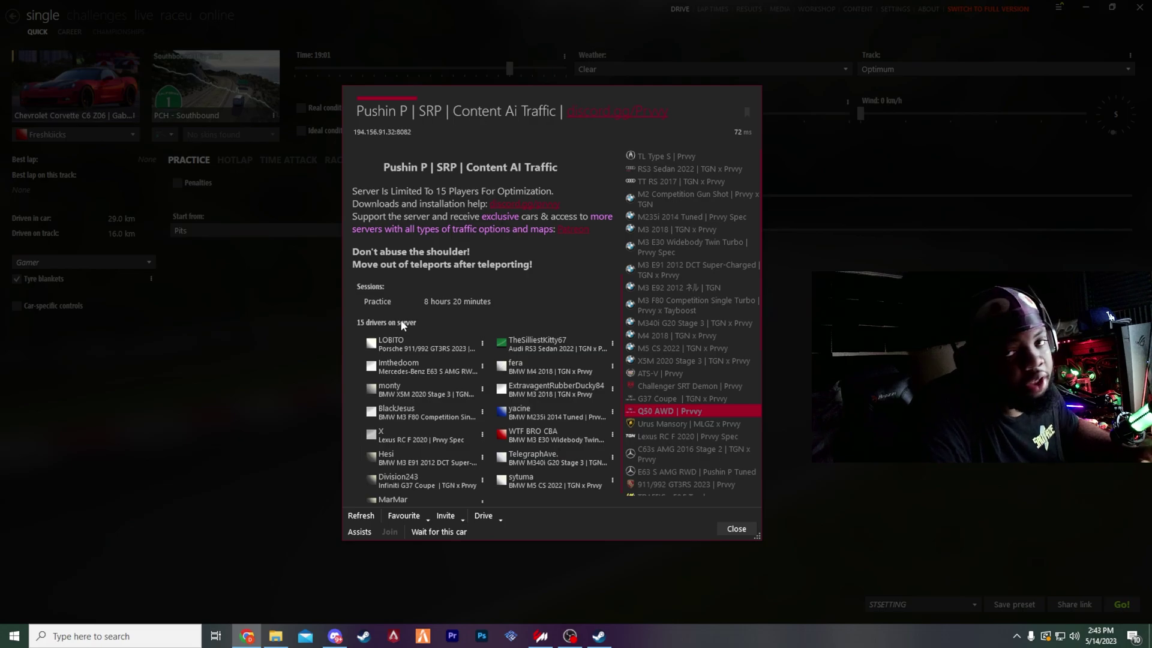
{"action": "scroll", "coordinate": [498, 303], "scroll_direction": "up", "scroll_amount": 3}
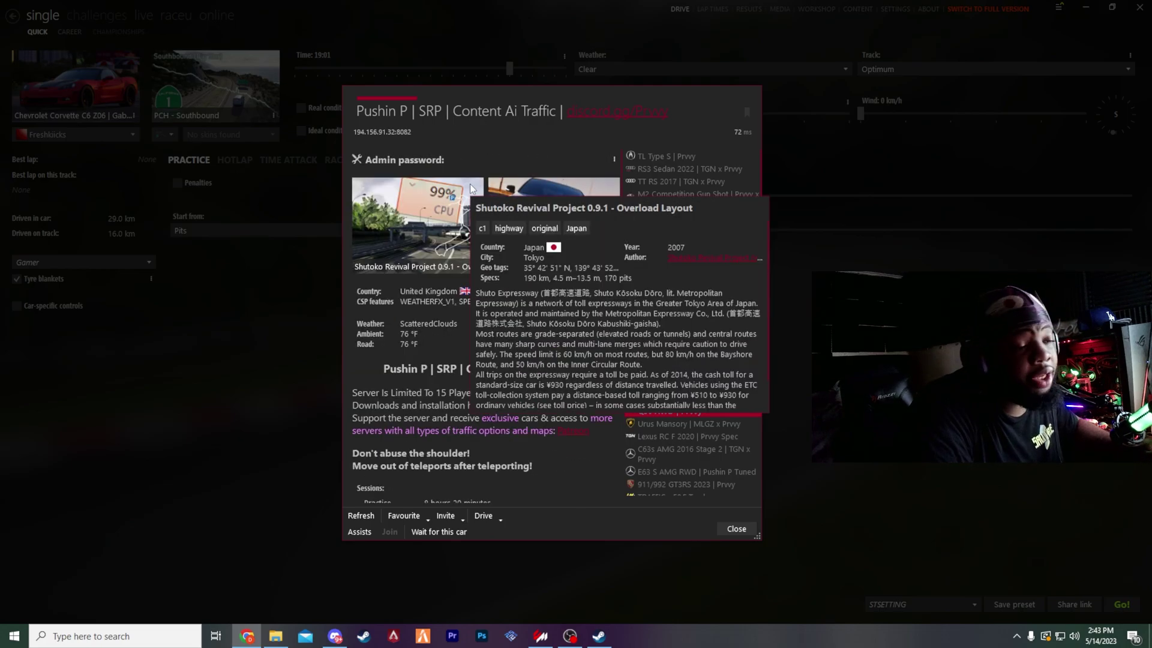
{"action": "left_click", "coordinate": [742, 528]}
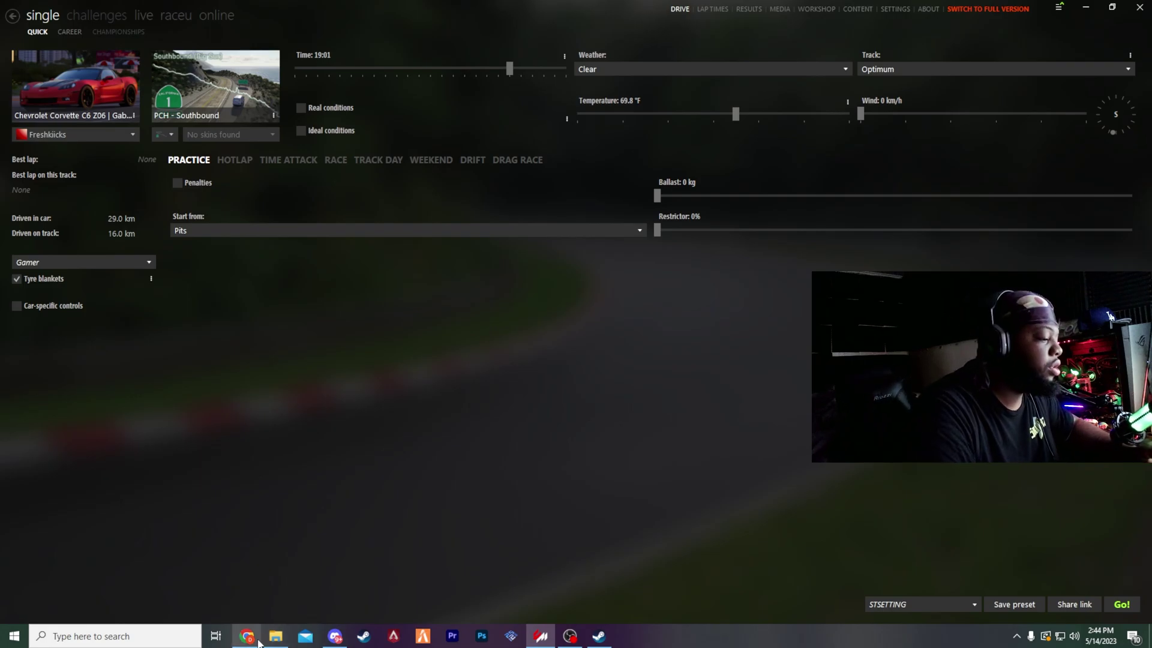
Step: Switch to Chrome and search Google for "pch assetto corsa traffic"
{"action": "left_click", "coordinate": [246, 636]}
{"action": "left_click", "coordinate": [635, 30]}
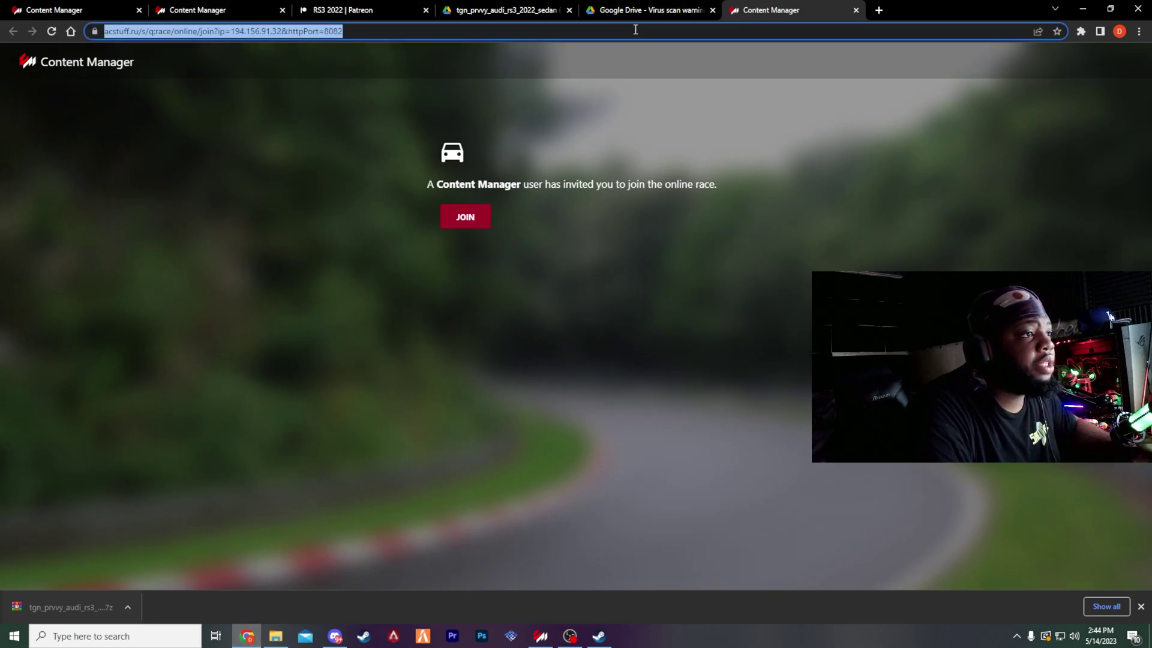
{"action": "type", "text": "pvh"}
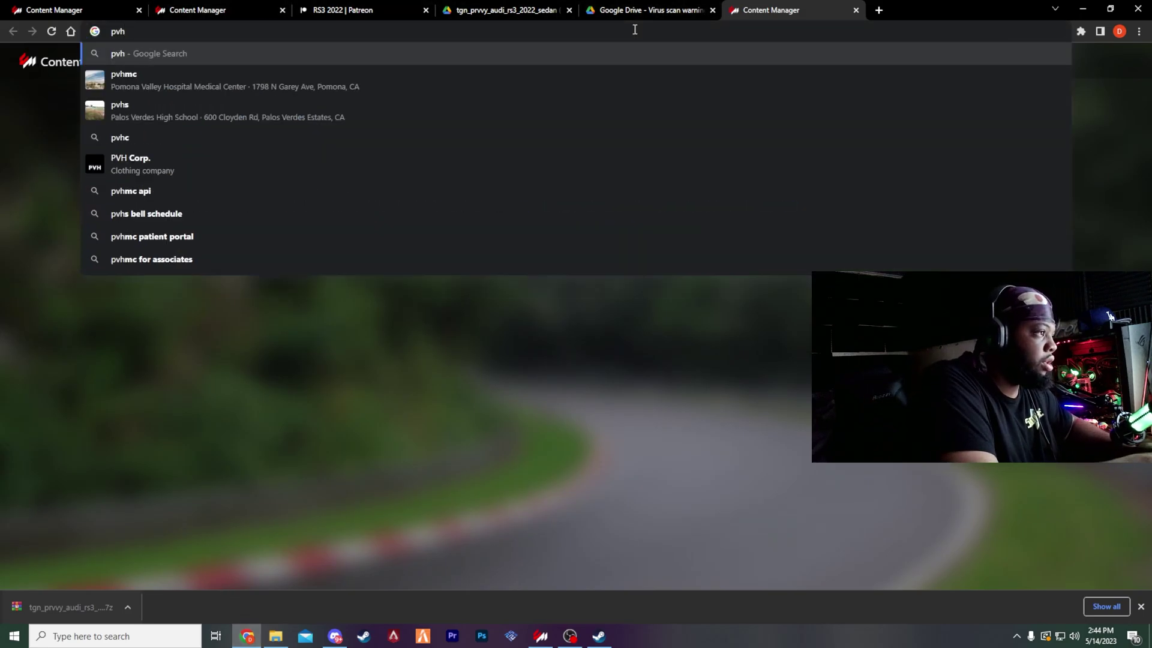
{"action": "key", "text": "BackSpace"}
{"action": "key", "text": "BackSpace"}
{"action": "type", "text": "ch"}
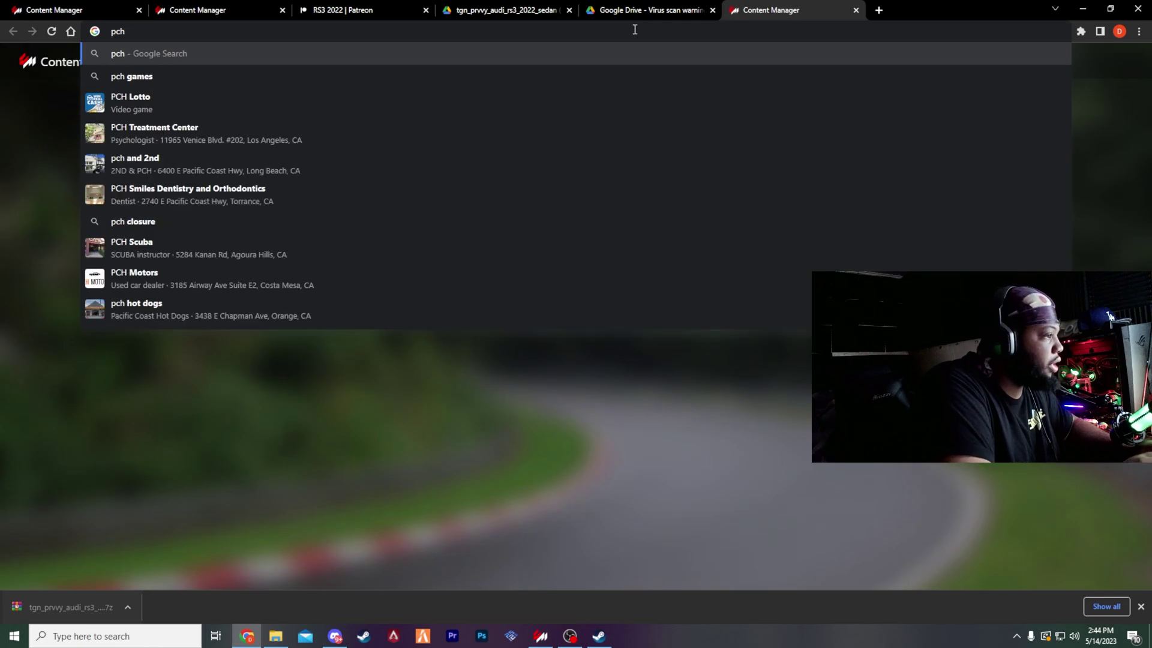
{"action": "type", "text": " assett"}
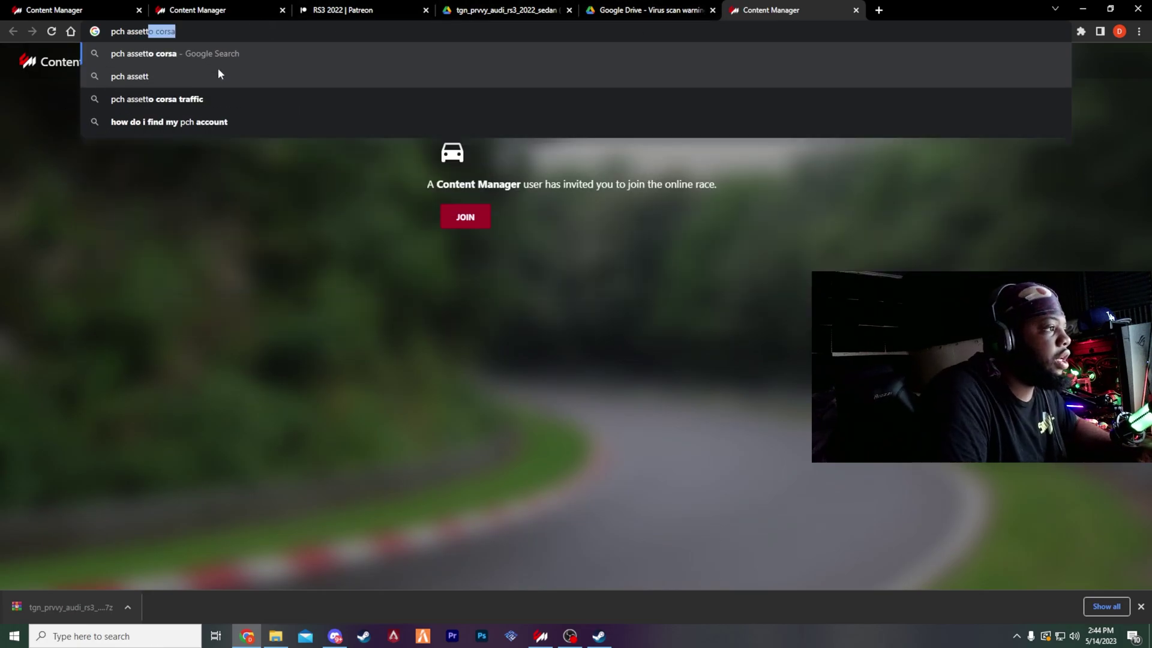
{"action": "left_click", "coordinate": [160, 100]}
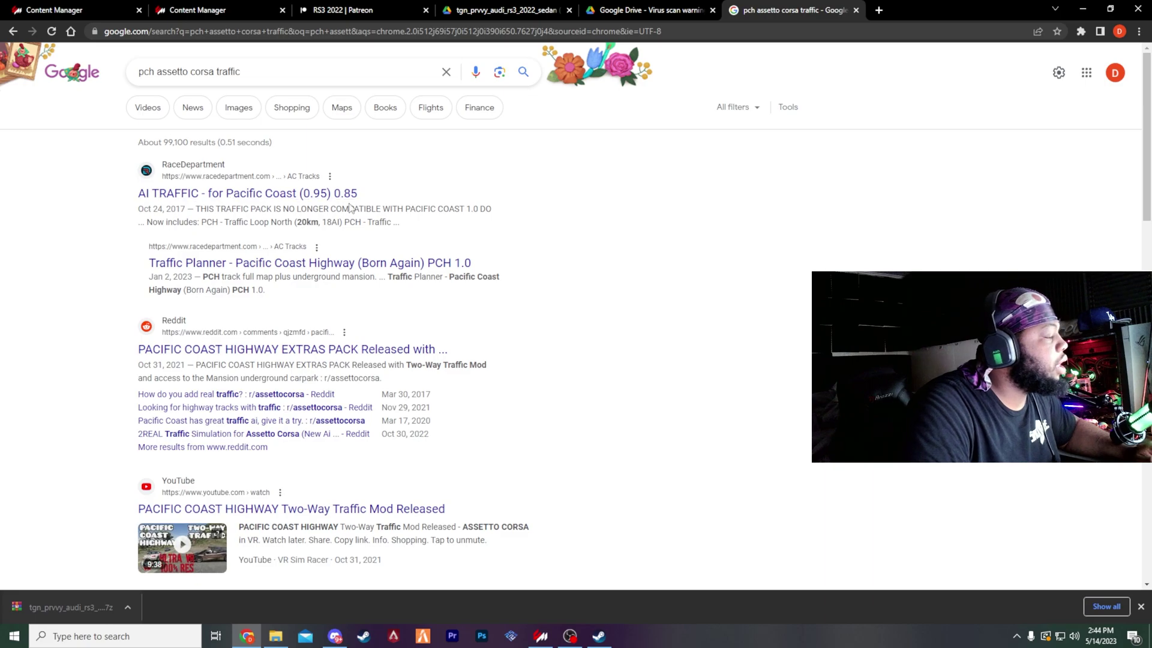
Step: Open the AI TRAFFIC - for Pacific Coast result, follow its Pacific Coast 1.0 link, and read the track's description
{"action": "left_click", "coordinate": [303, 193]}
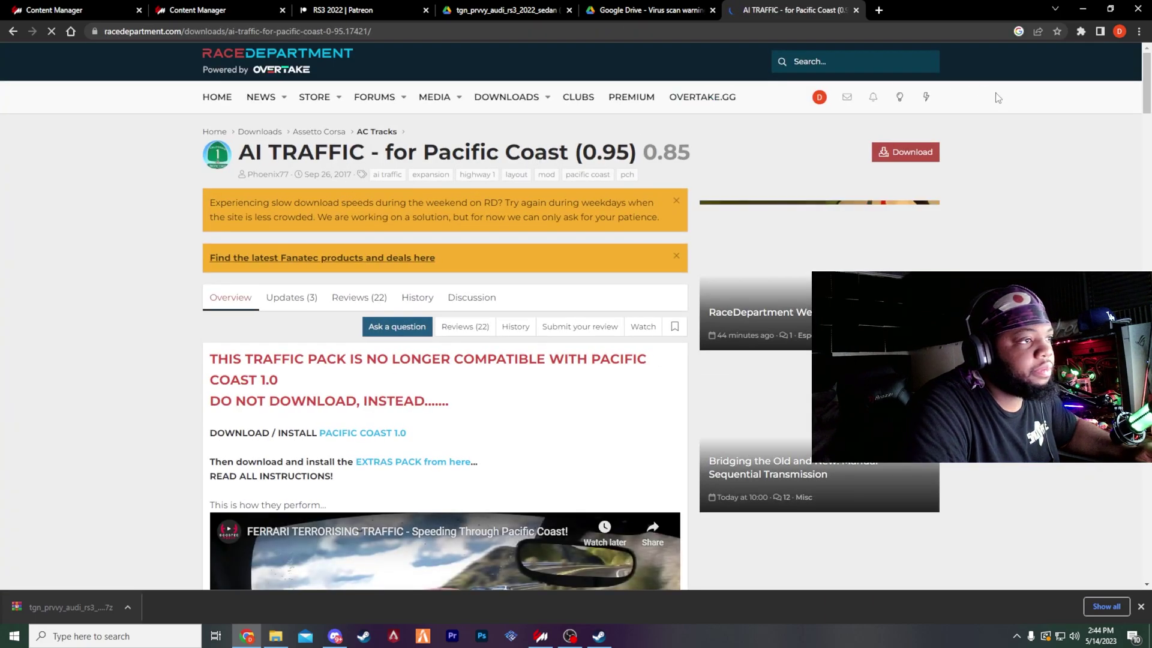
{"action": "left_click", "coordinate": [363, 433]}
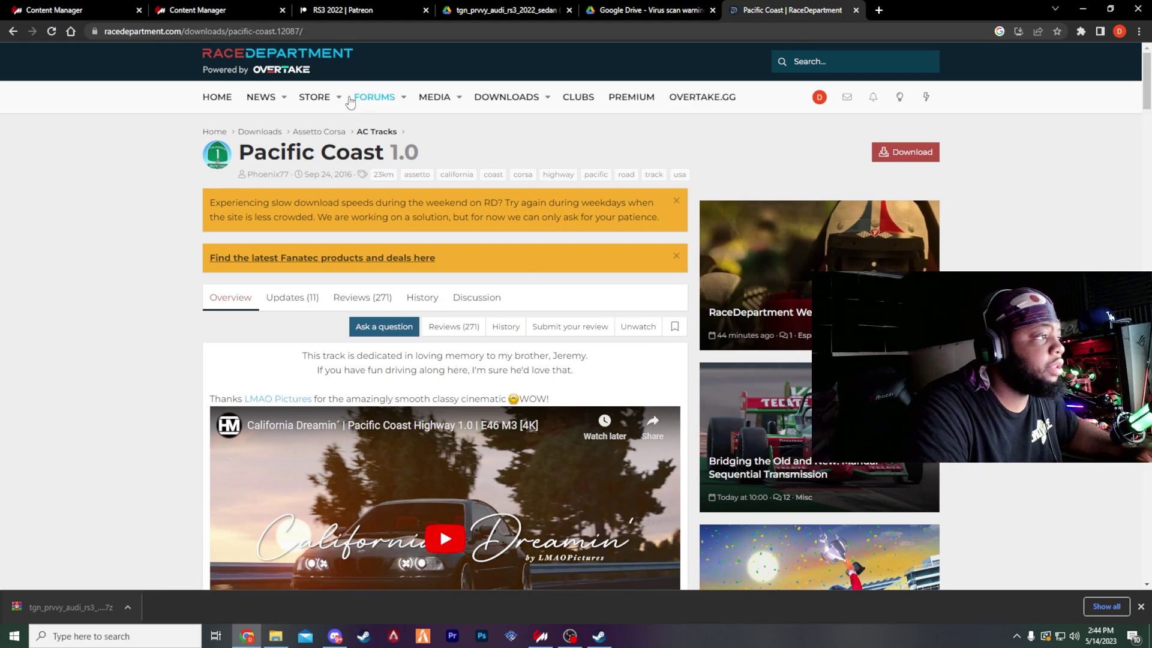
{"action": "scroll", "coordinate": [456, 240], "scroll_direction": "down", "scroll_amount": 5}
{"action": "scroll", "coordinate": [466, 220], "scroll_direction": "down", "scroll_amount": 7}
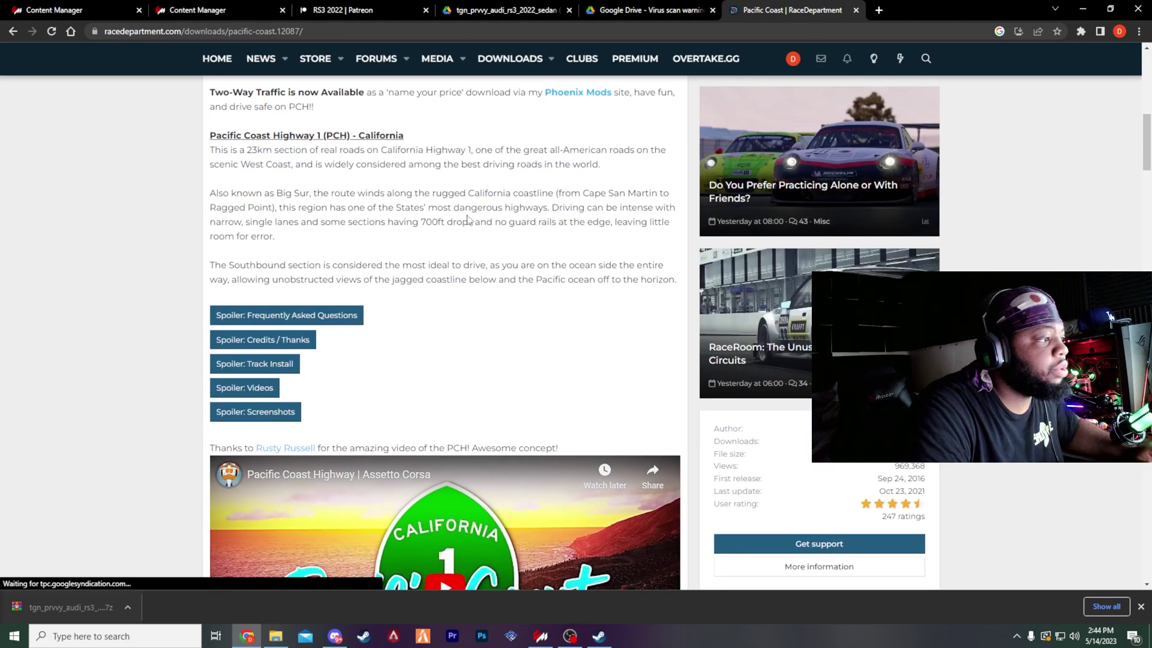
{"action": "scroll", "coordinate": [465, 220], "scroll_direction": "up", "scroll_amount": 12}
{"action": "left_click", "coordinate": [907, 151]}
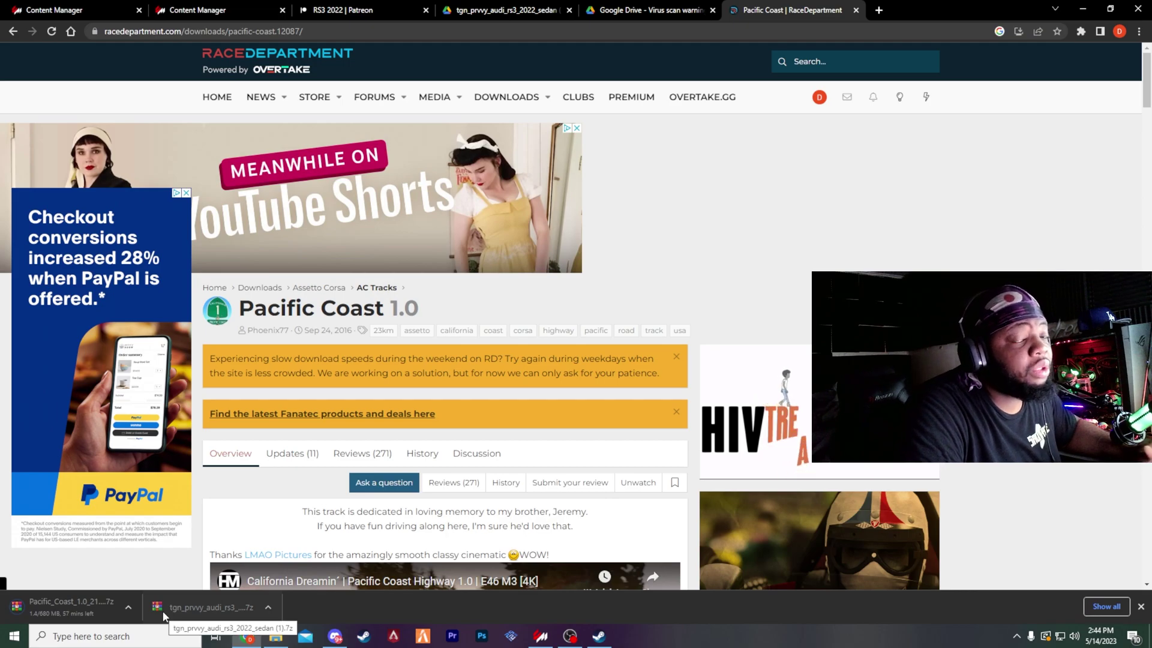
{"action": "left_click", "coordinate": [131, 607]}
{"action": "left_click", "coordinate": [150, 586]}
Step: Switch to File Explorer and go from the assettocorsa folder to the Downloads folder
{"action": "left_click", "coordinate": [275, 635]}
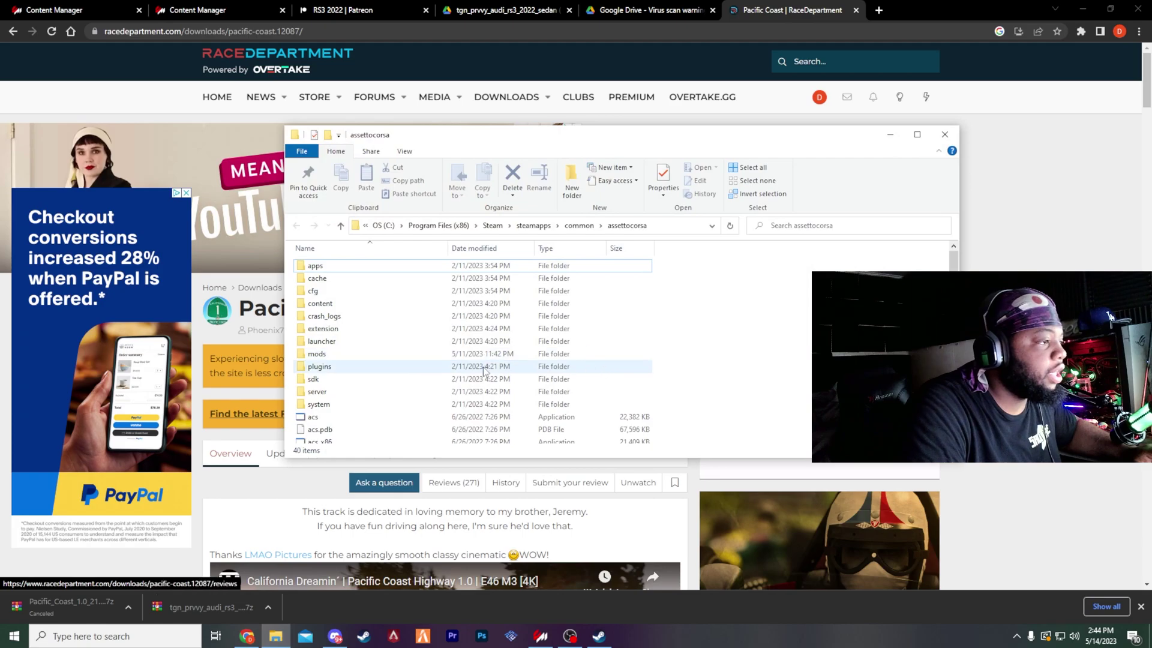
{"action": "left_click", "coordinate": [340, 225]}
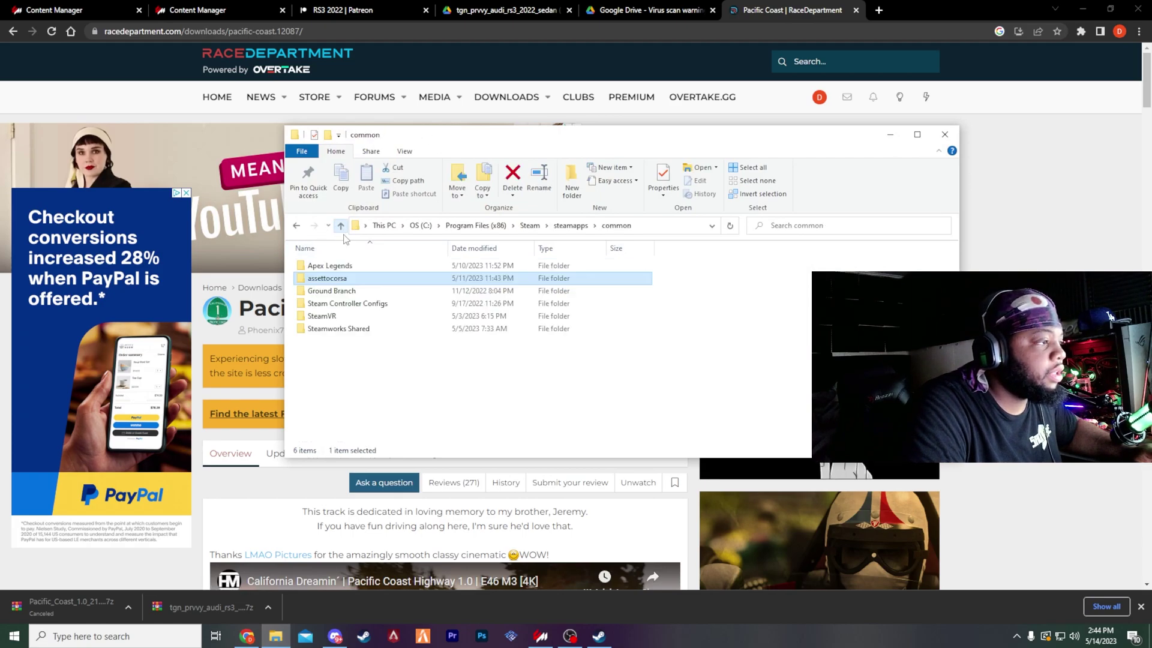
{"action": "left_click", "coordinate": [340, 223]}
{"action": "left_click", "coordinate": [340, 223]}
{"action": "left_click", "coordinate": [340, 223]}
{"action": "left_click", "coordinate": [340, 224]}
{"action": "left_click", "coordinate": [340, 223]}
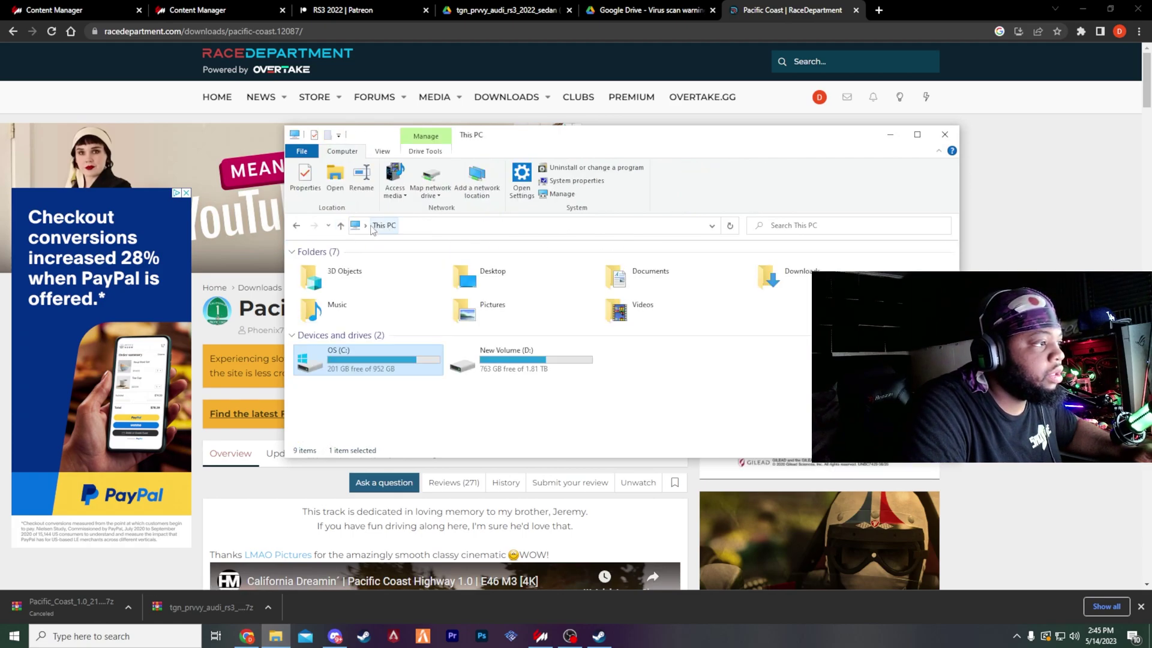
{"action": "double_click", "coordinate": [771, 275]}
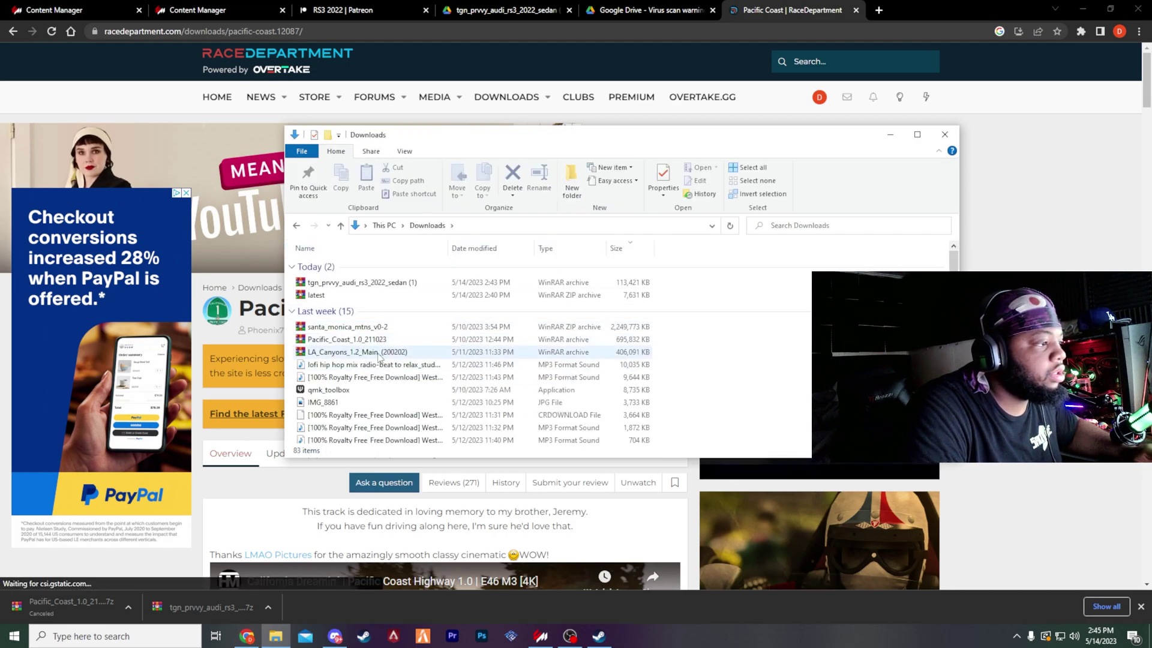
Step: Inspect the contents of the Pacific_Coast_1.0_211023 archive in WinRAR and close it
{"action": "double_click", "coordinate": [366, 339]}
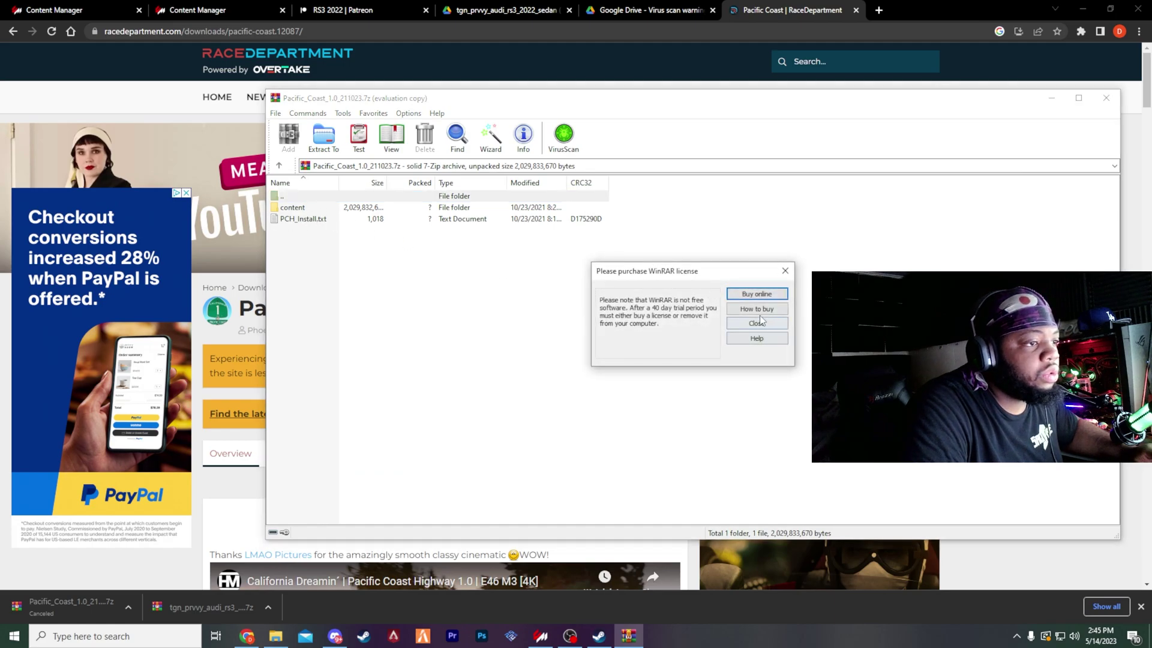
{"action": "left_click", "coordinate": [757, 323]}
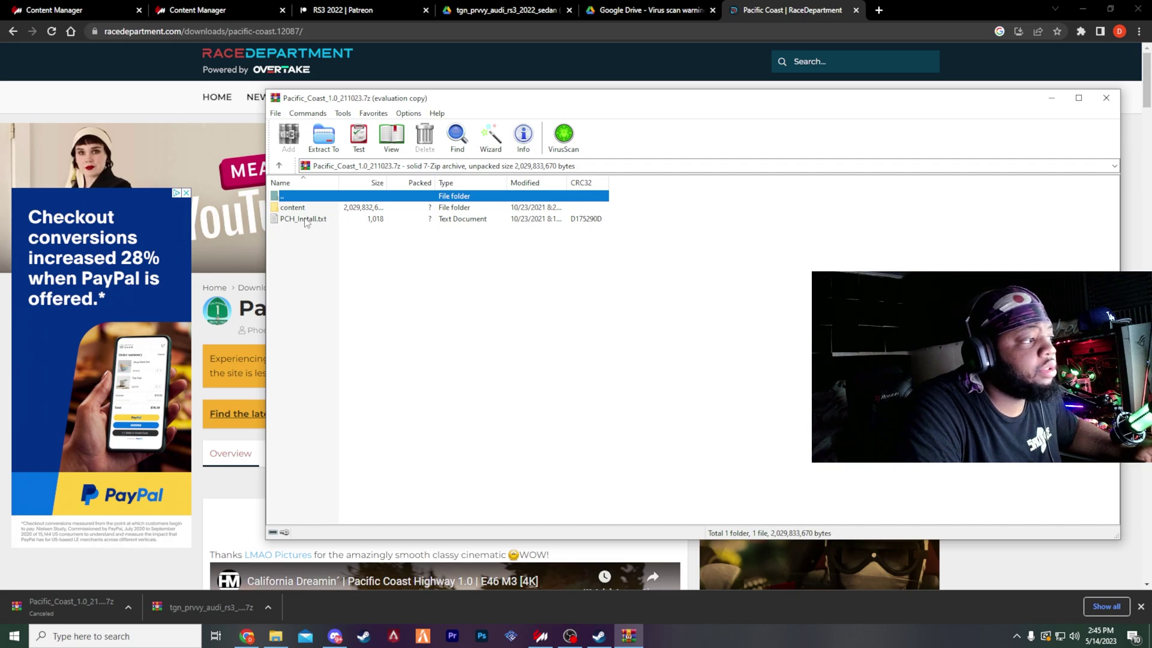
{"action": "left_click", "coordinate": [279, 166]}
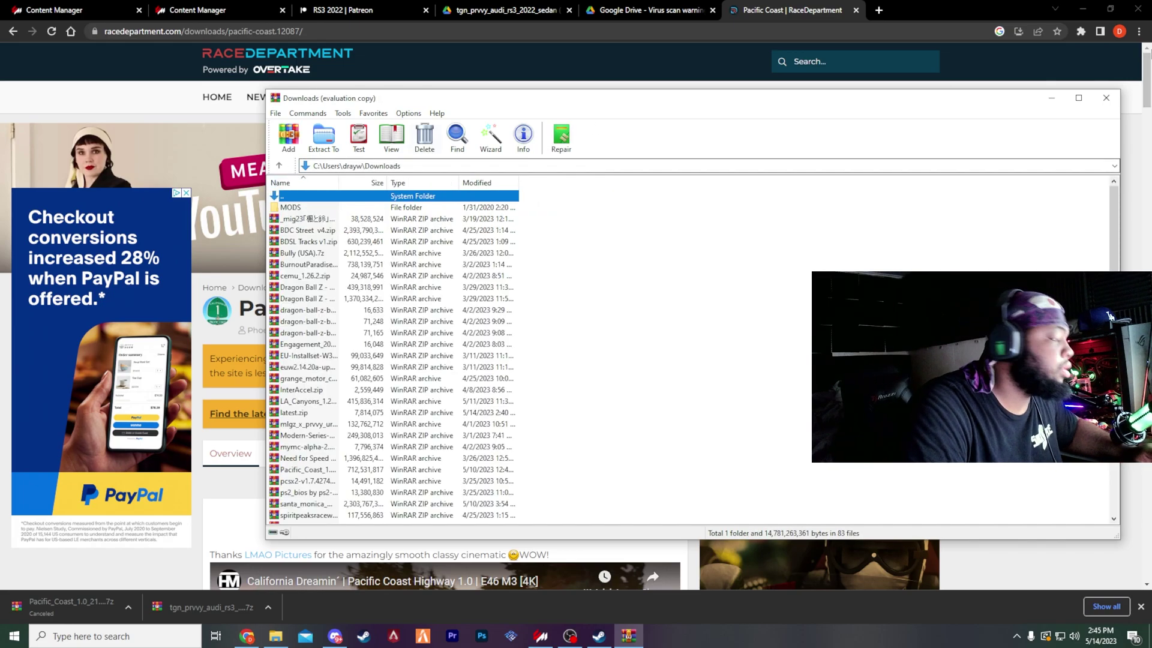
{"action": "left_click", "coordinate": [1106, 97]}
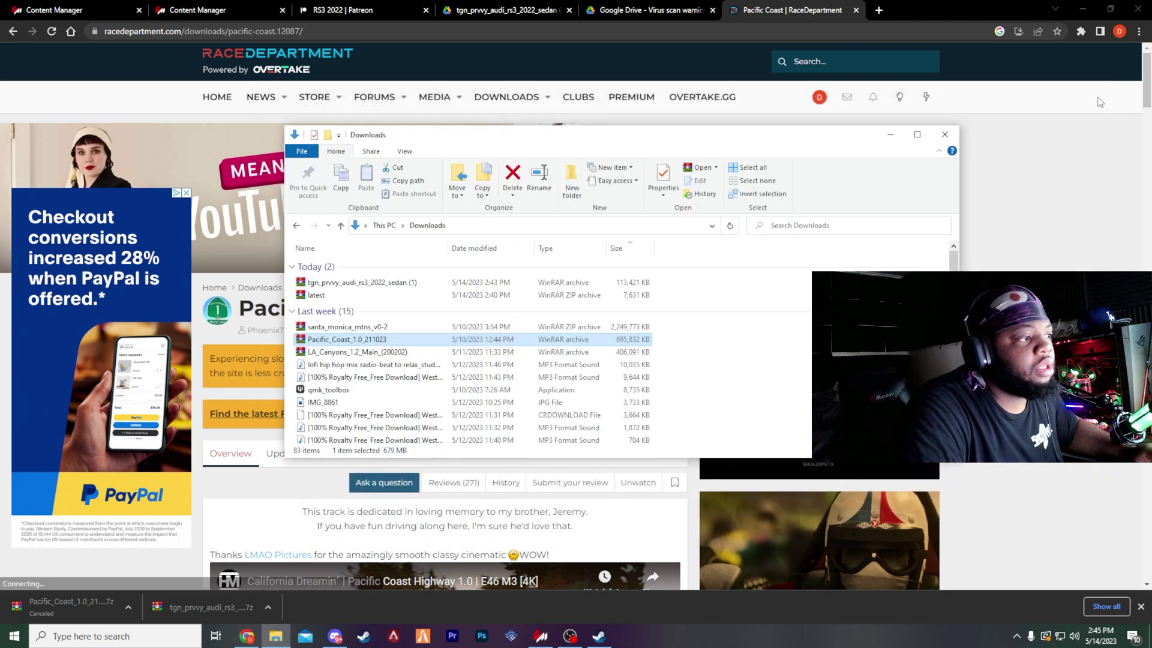
Step: Open the Install Guide PDF inside the LA_Canyons_1.2_Main_(200202) archive and highlight the Content Manager and manual installation instructions
{"action": "double_click", "coordinate": [388, 354]}
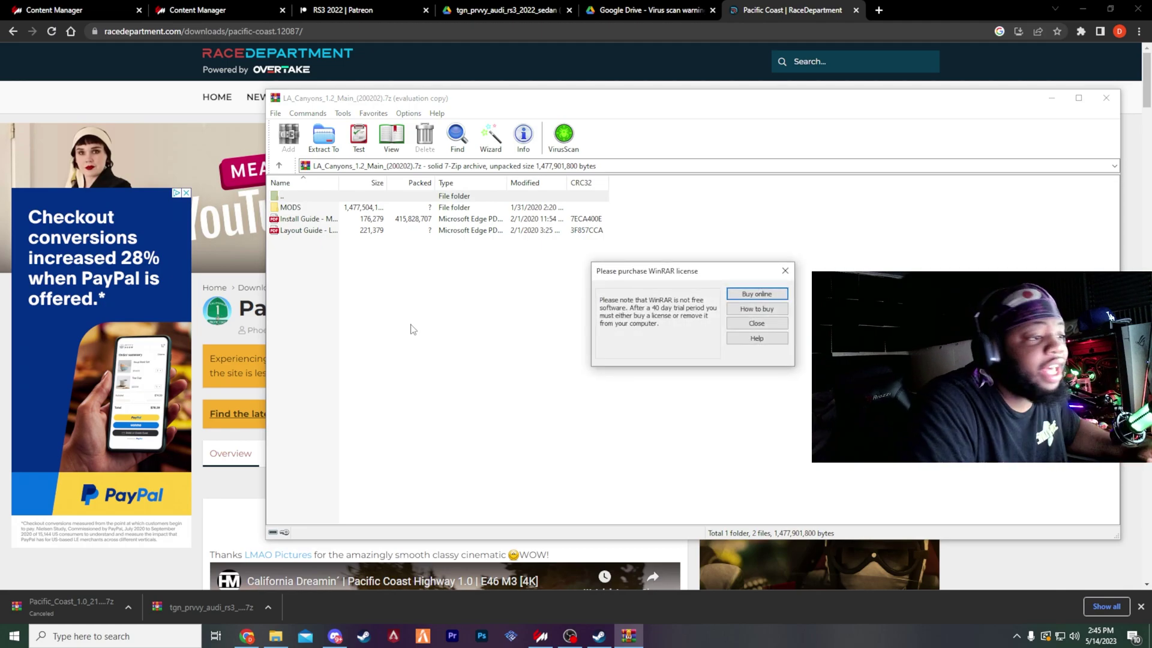
{"action": "left_click", "coordinate": [757, 322]}
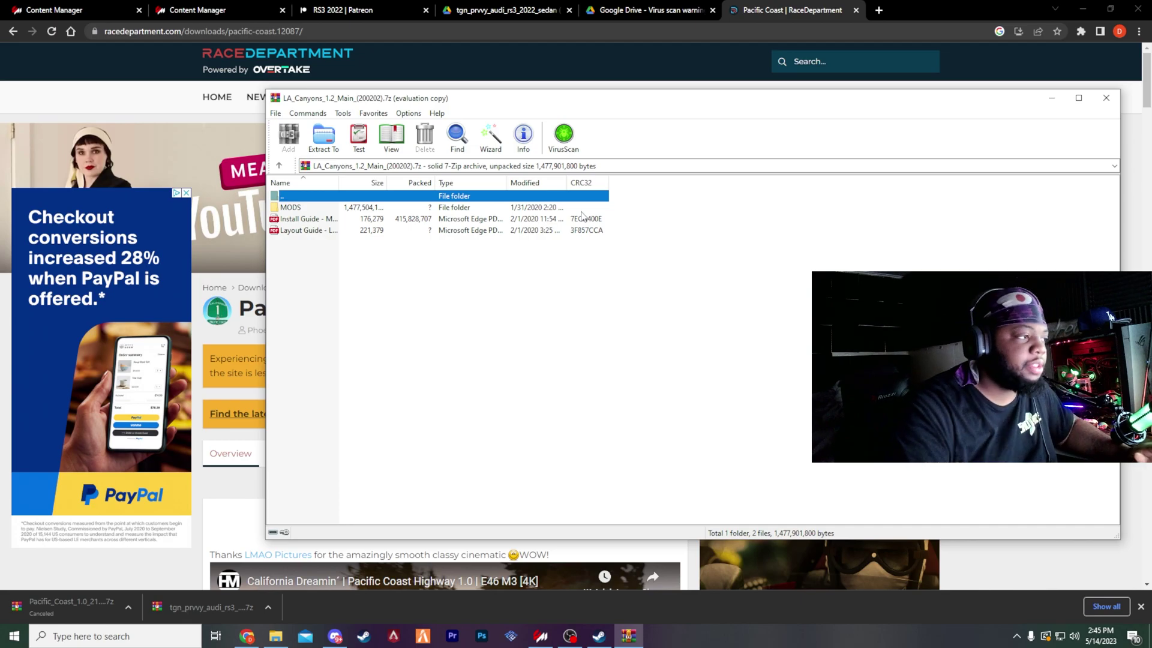
{"action": "left_click", "coordinate": [301, 221]}
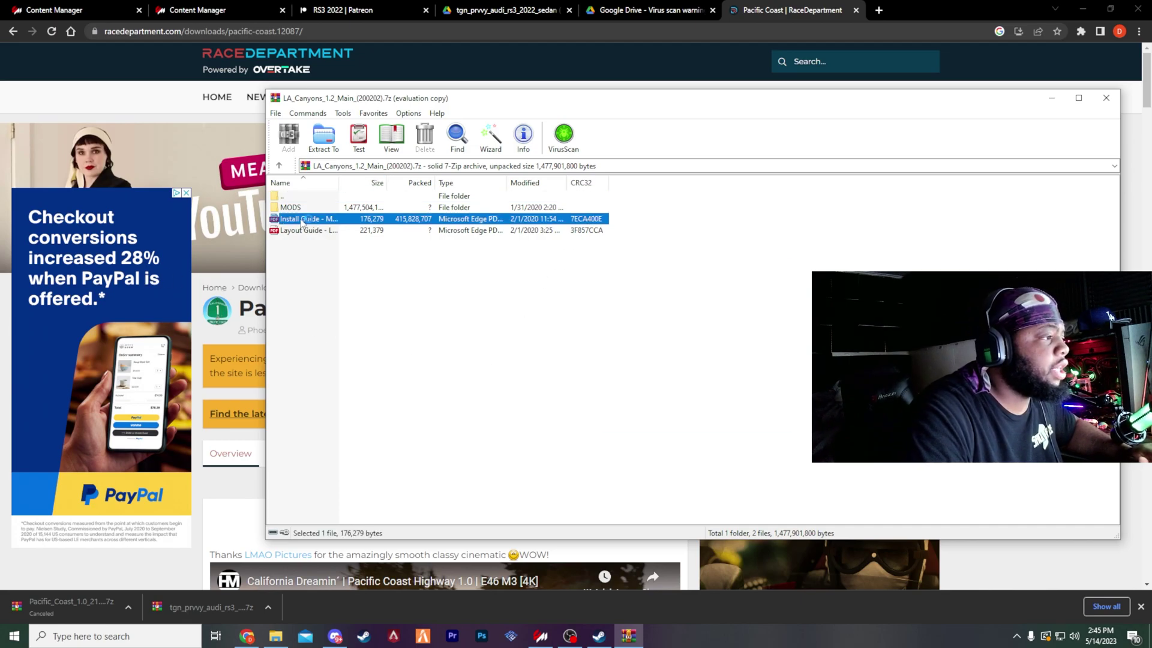
{"action": "double_click", "coordinate": [301, 221]}
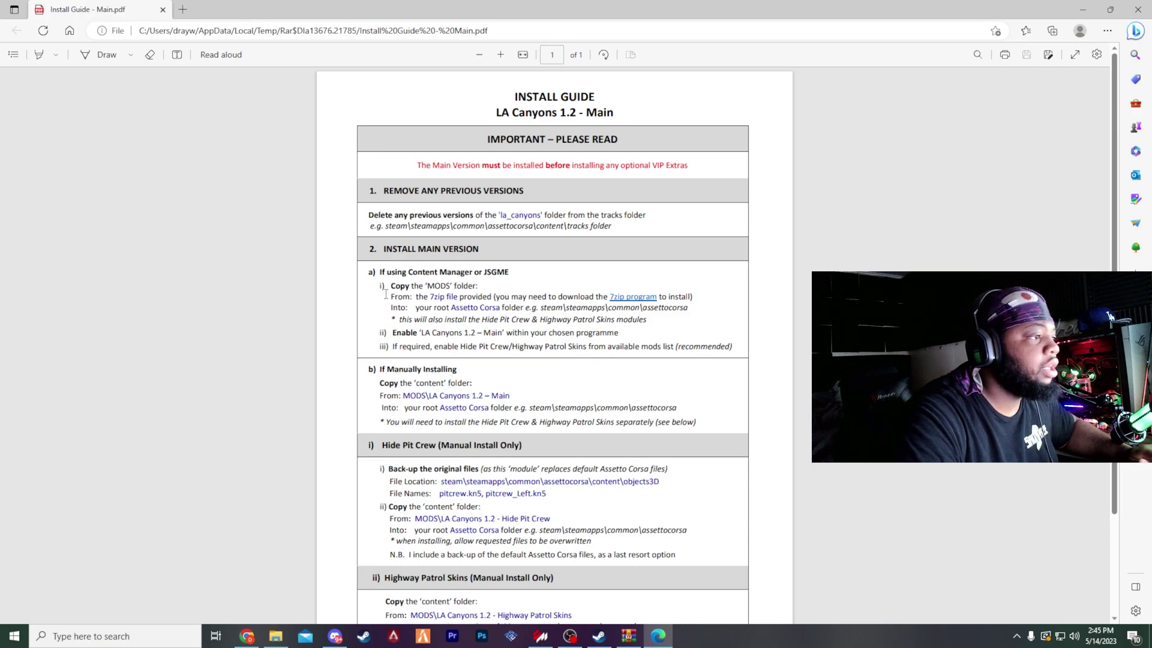
{"action": "left_click_drag", "start_coordinate": [369, 272], "coordinate": [684, 373]}
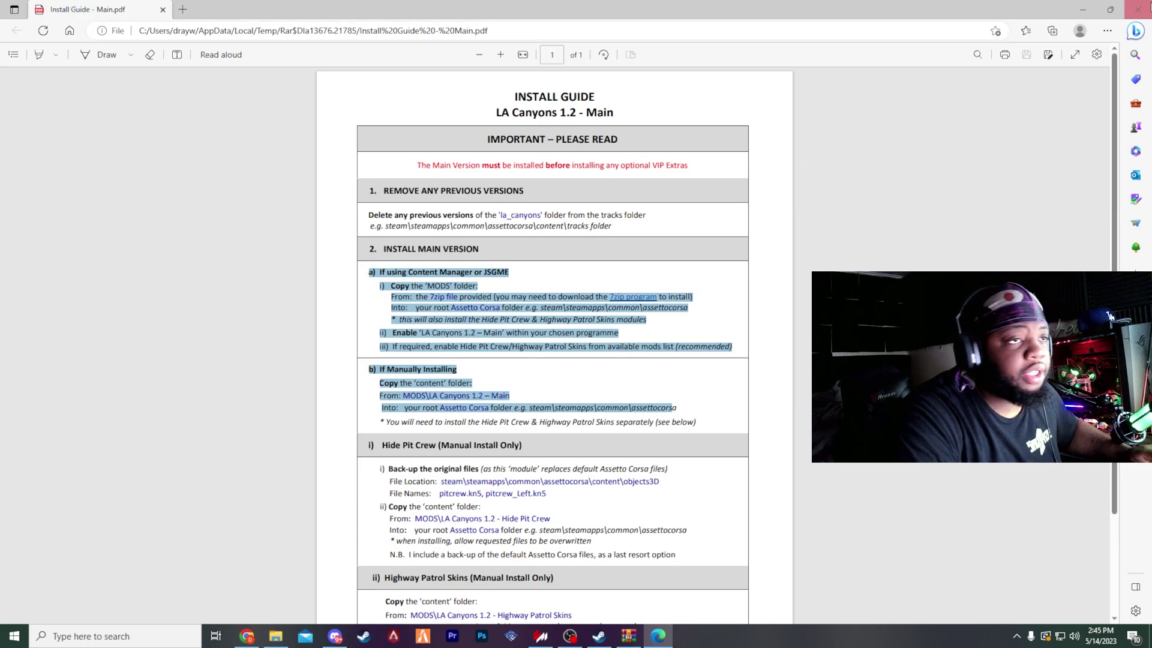
Step: Close the install guide, the LA Canyons archive and the Downloads folder, and switch back to Content Manager
{"action": "key", "text": "alt+F4"}
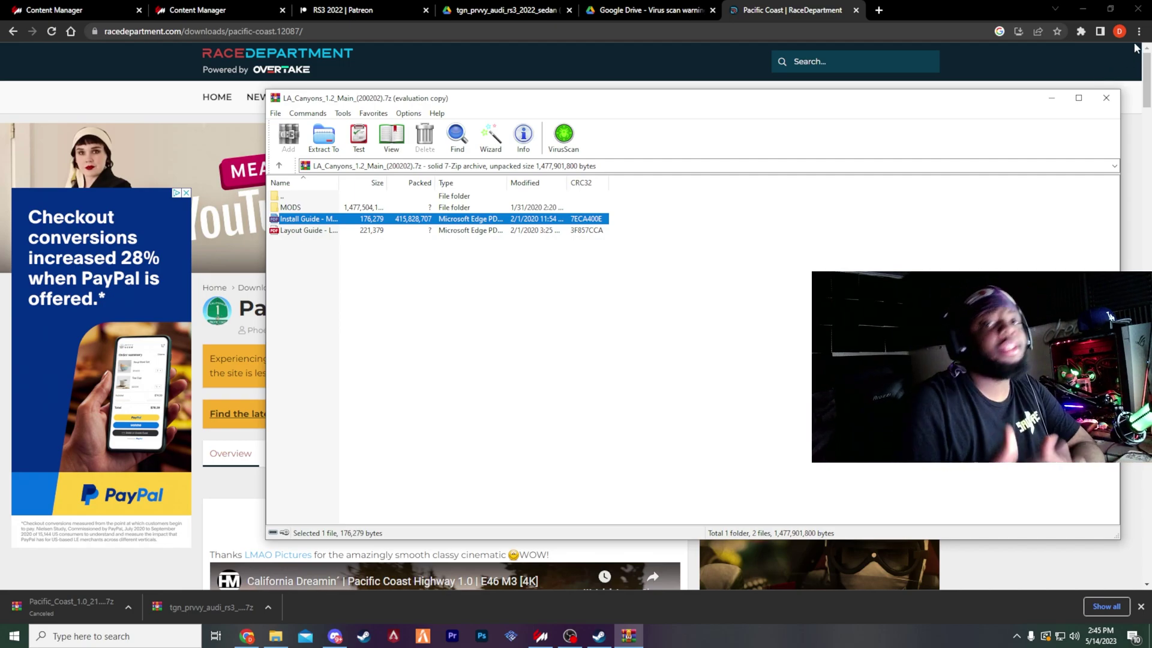
{"action": "left_click", "coordinate": [1105, 97]}
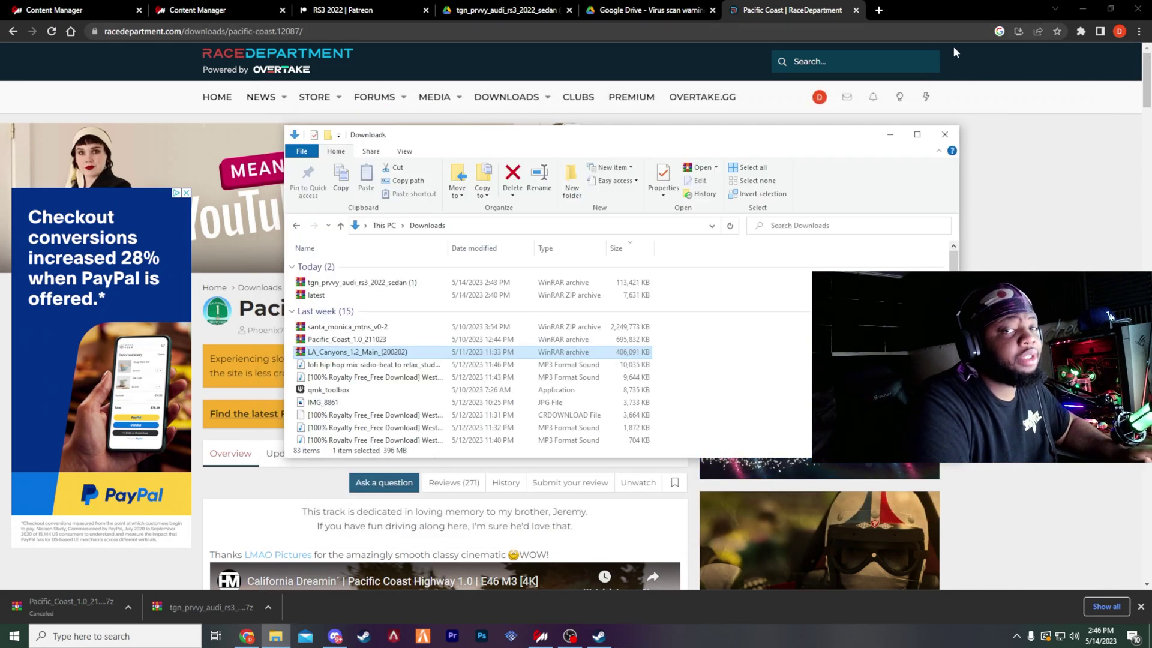
{"action": "left_click", "coordinate": [944, 134]}
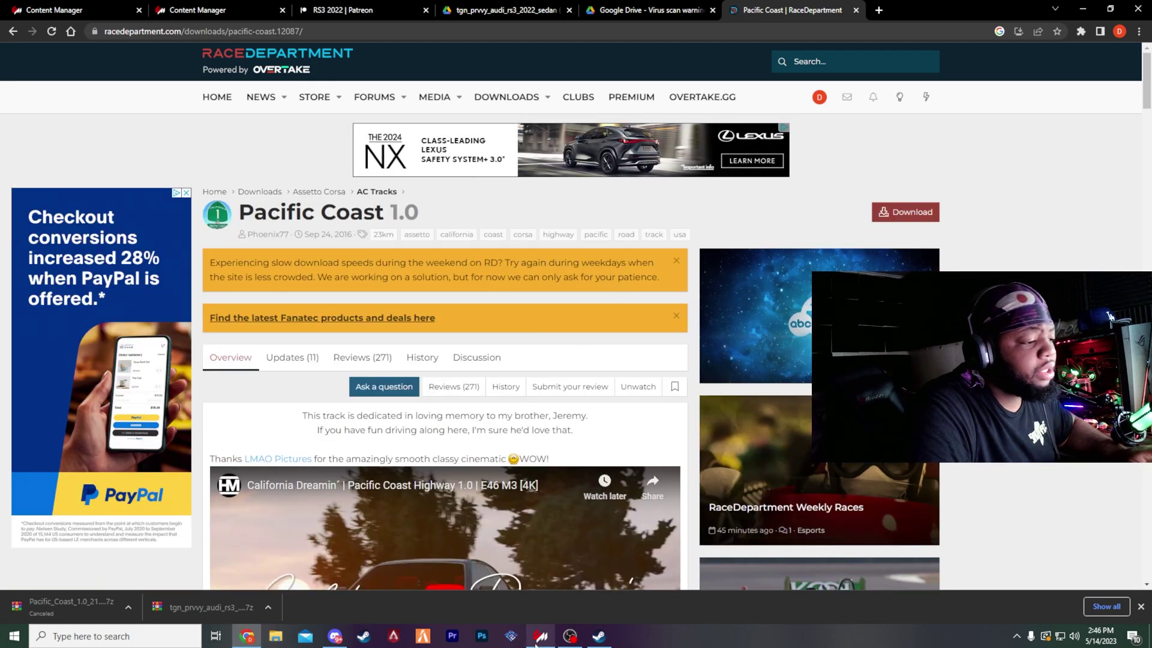
{"action": "left_click", "coordinate": [541, 635]}
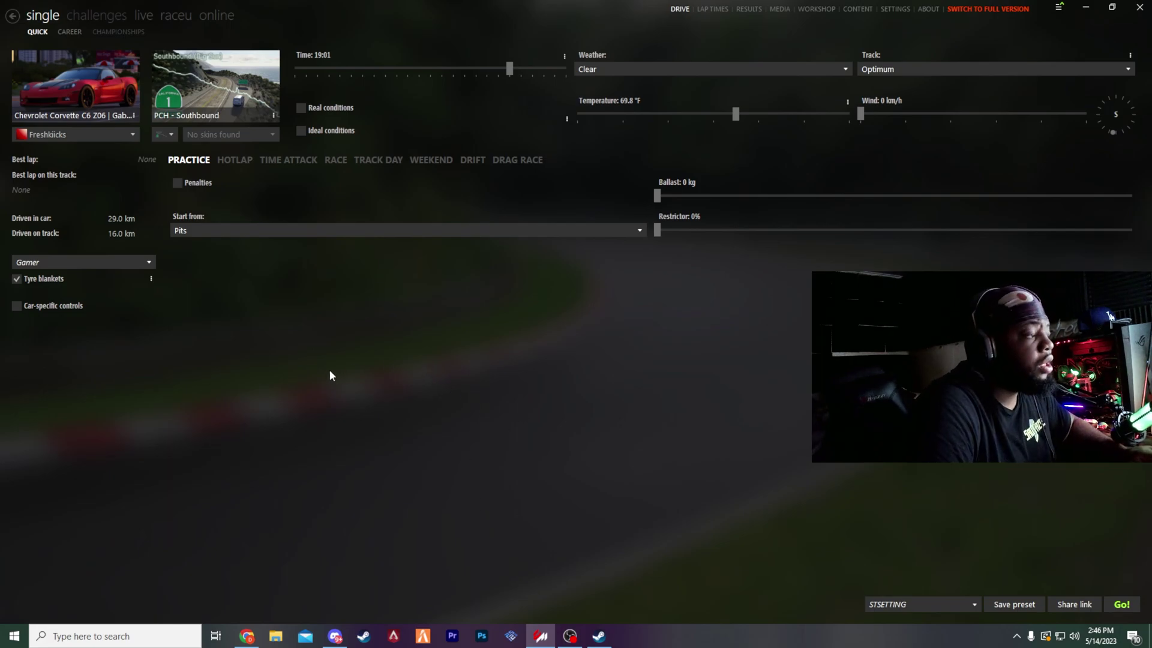